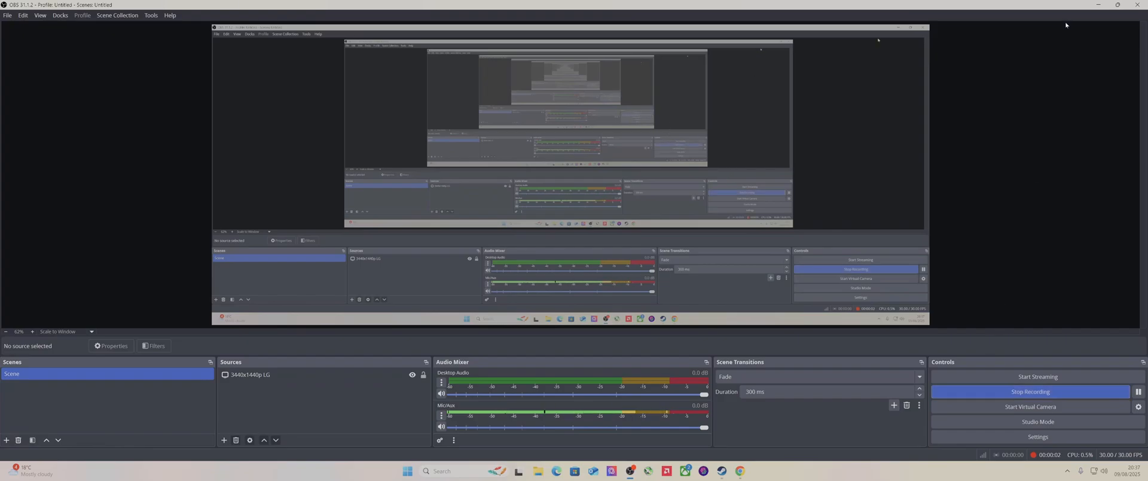
- Minimize OBS and move the amd_gpu_profilemanager icon below the desktop folders
{"action": "left_click", "coordinate": [1097, 5]}
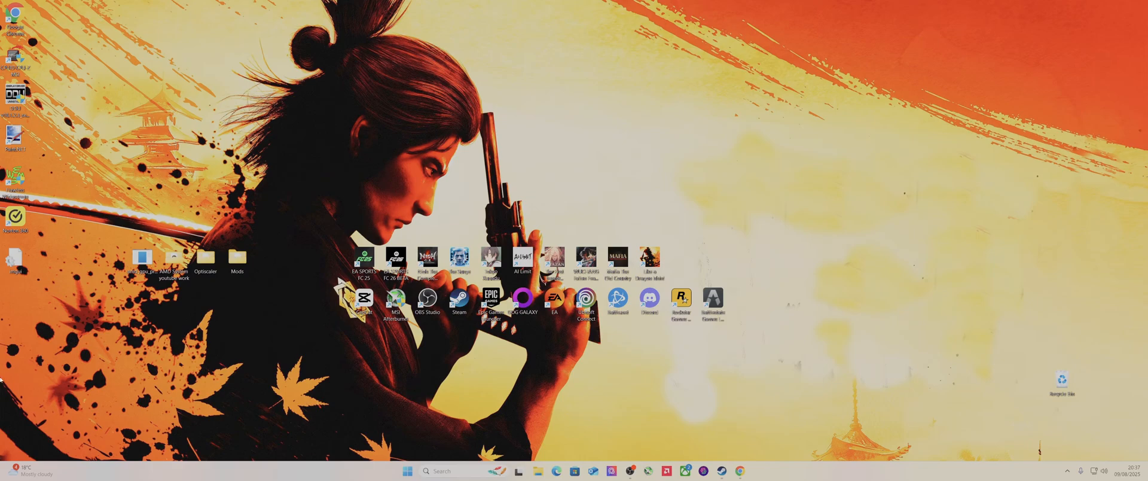
{"action": "left_click", "coordinate": [142, 265]}
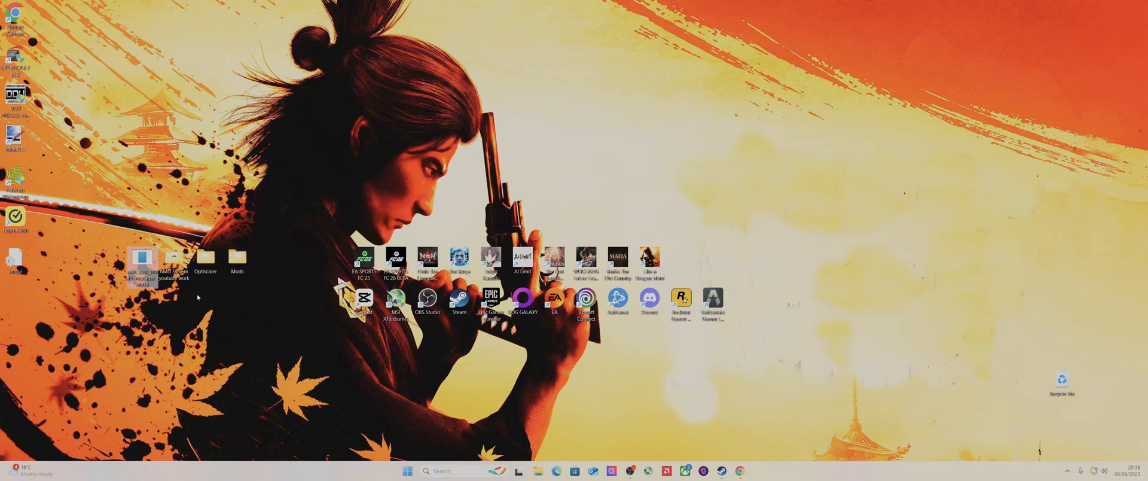
{"action": "left_click_drag", "start_coordinate": [142, 261], "coordinate": [237, 302]}
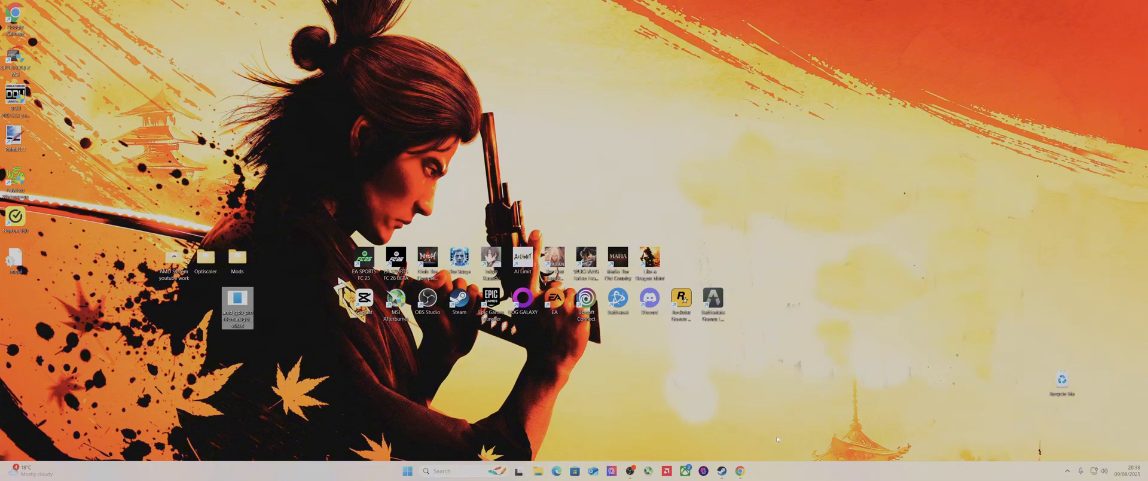
- Bring Chrome forward with the AMD GPU Profile Manager v0.0.4 GitHub releases page
{"action": "left_click", "coordinate": [741, 467]}
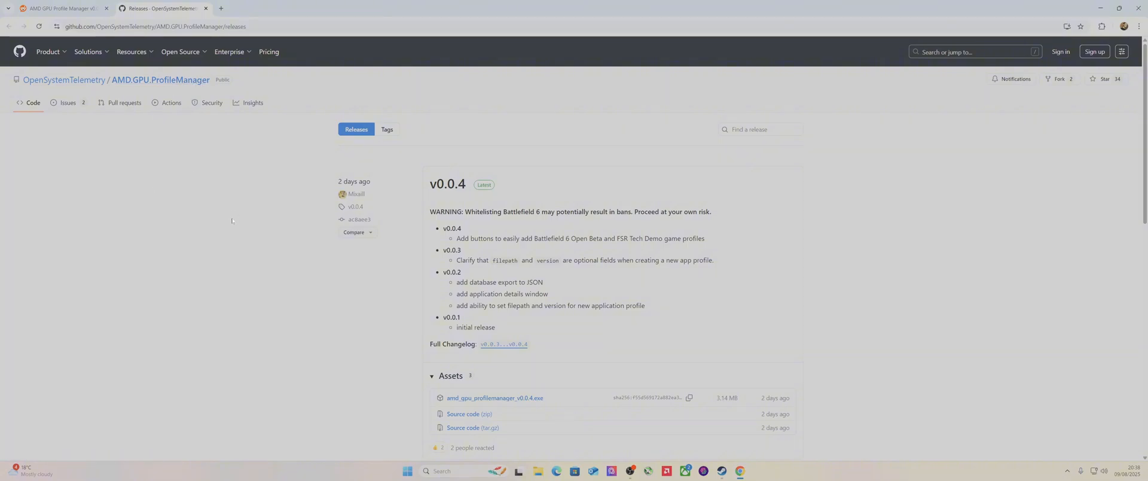
{"action": "scroll", "coordinate": [541, 231], "scroll_direction": "down", "scroll_amount": 2}
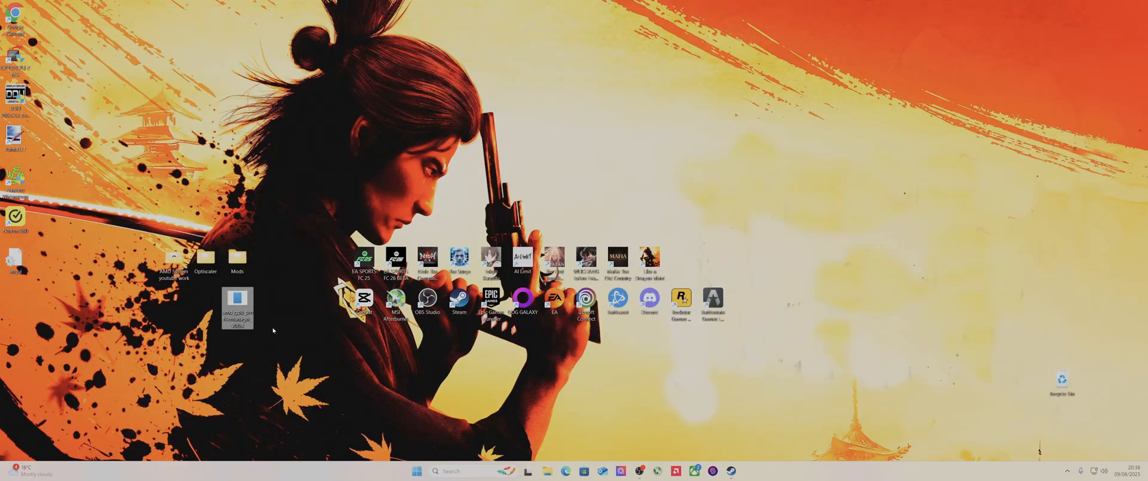
- Launch amd_gpu_profilemanager from the desktop and clear the search to list all system profiles
{"action": "double_click", "coordinate": [241, 310]}
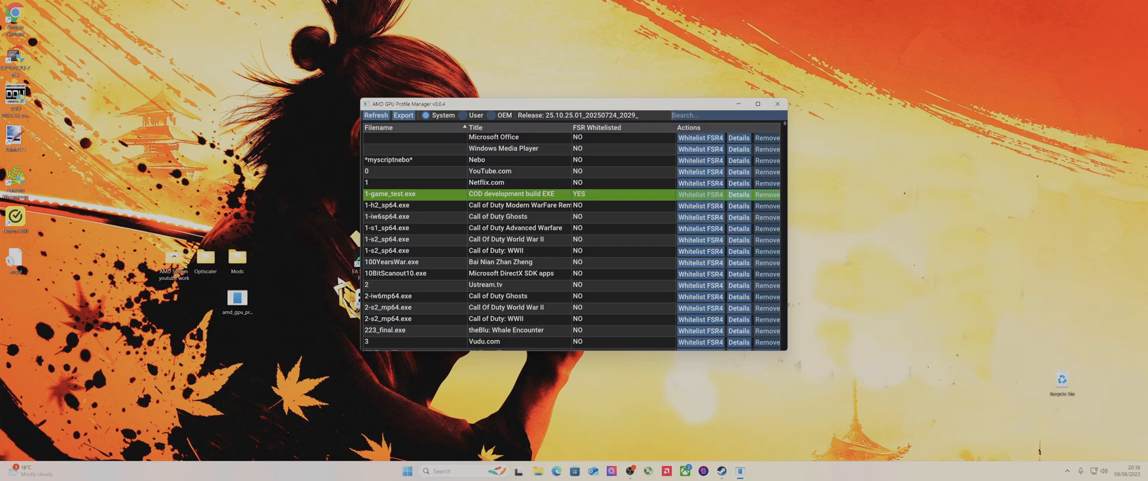
{"action": "type", "text": "the firs"}
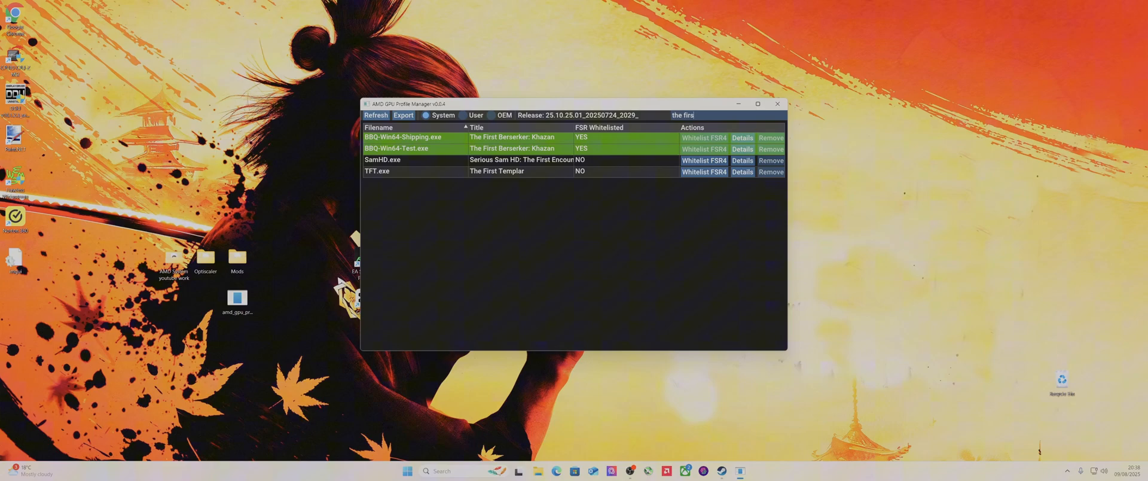
{"action": "key", "text": "BackSpace"}
{"action": "key", "text": "BackSpace"}
{"action": "key", "text": "BackSpace"}
{"action": "key", "text": "BackSpace"}
{"action": "key", "text": "BackSpace"}
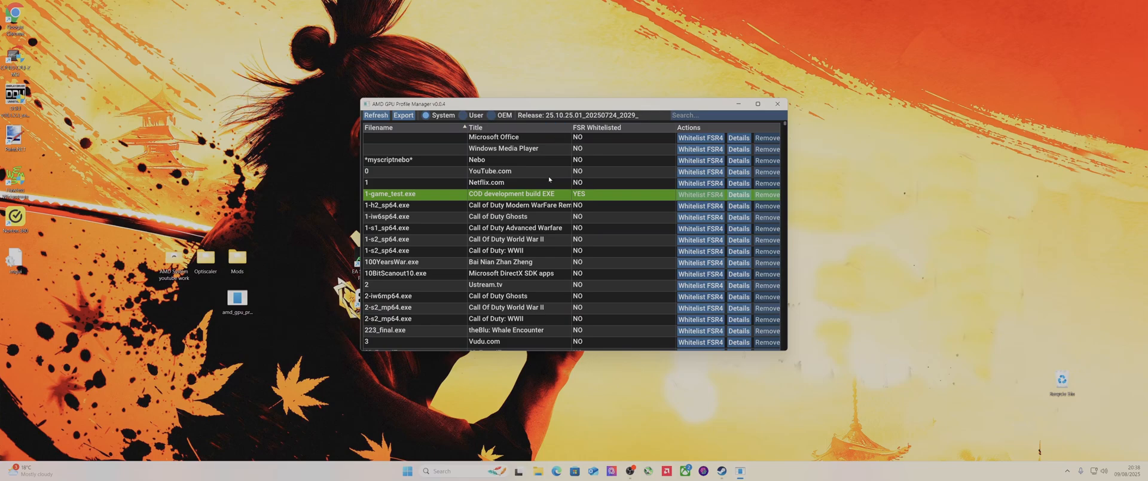
{"action": "scroll", "coordinate": [573, 255], "scroll_direction": "down", "scroll_amount": 3}
{"action": "scroll", "coordinate": [572, 256], "scroll_direction": "down", "scroll_amount": 2}
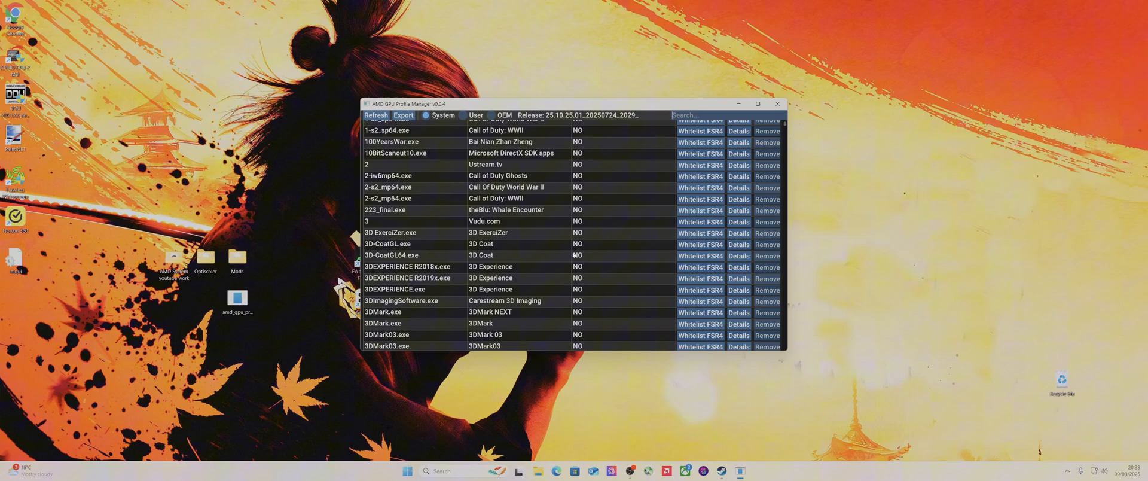
{"action": "scroll", "coordinate": [572, 256], "scroll_direction": "up", "scroll_amount": 5}
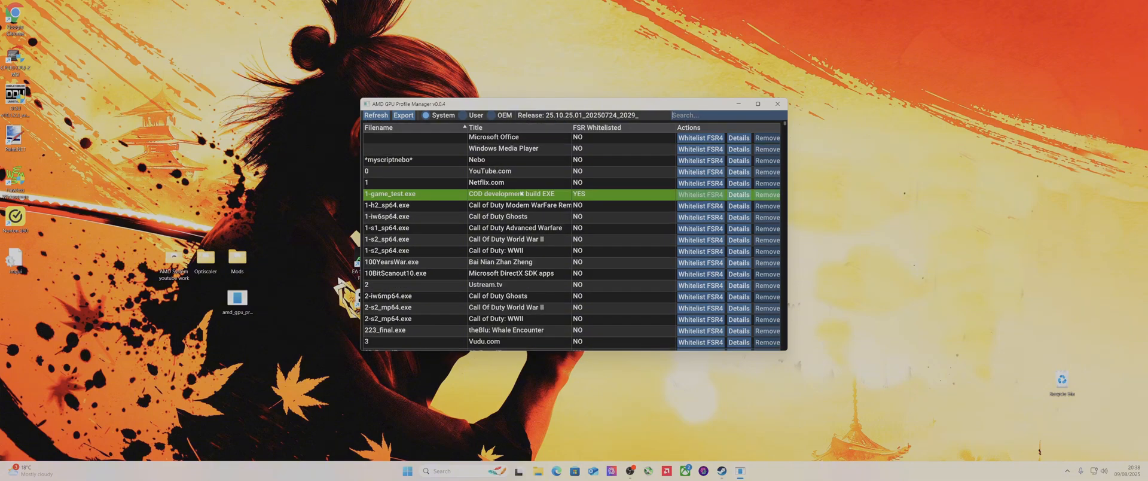
- Filter to User profiles, start a new profile with Create and cancel it
{"action": "left_click", "coordinate": [463, 115]}
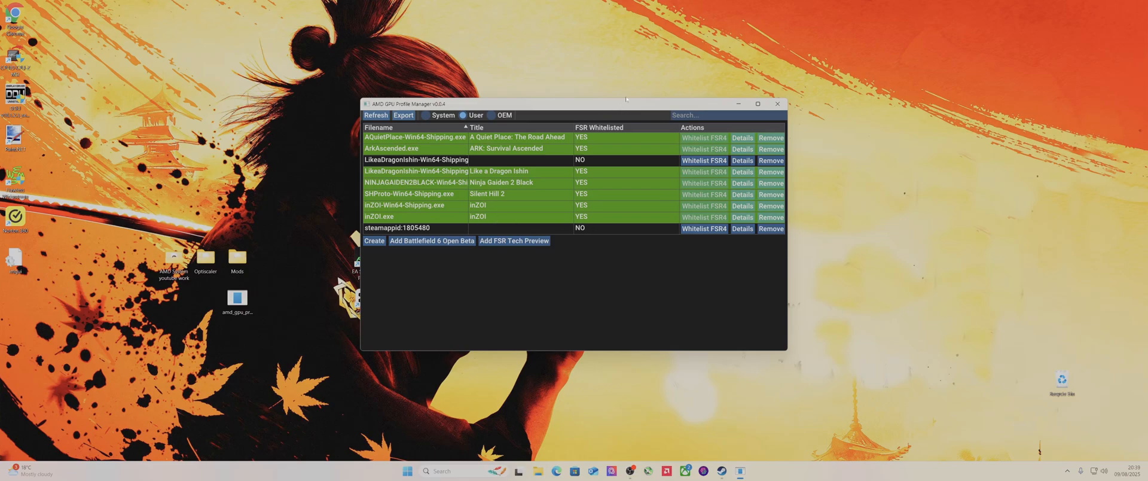
{"action": "left_click", "coordinate": [374, 240]}
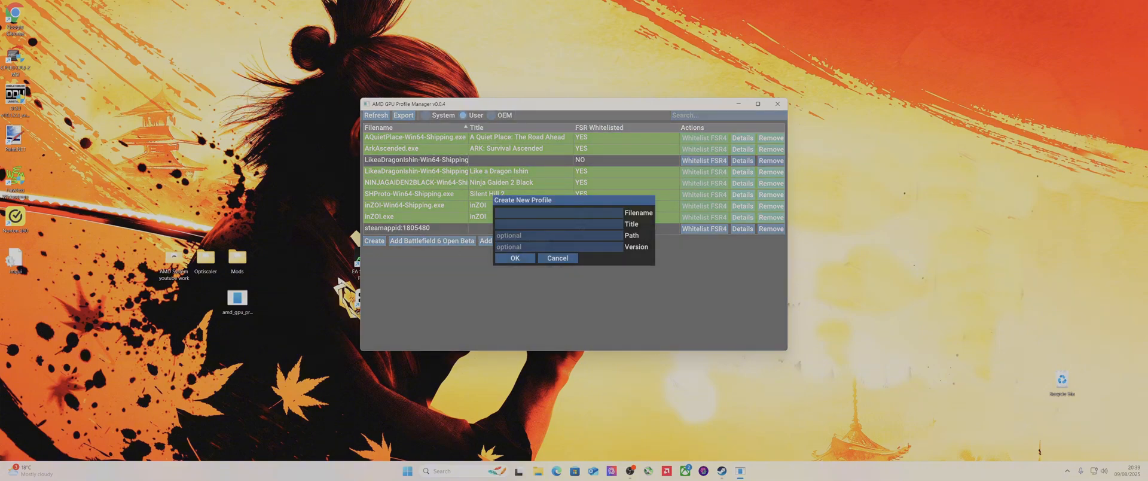
{"action": "left_click", "coordinate": [557, 256]}
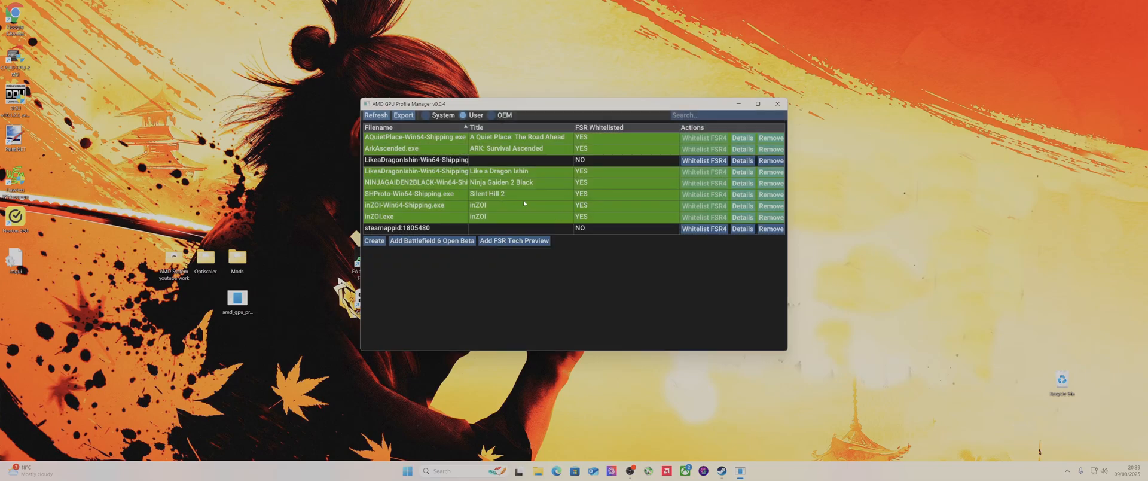
{"action": "mouse_move", "coordinate": [722, 470]}
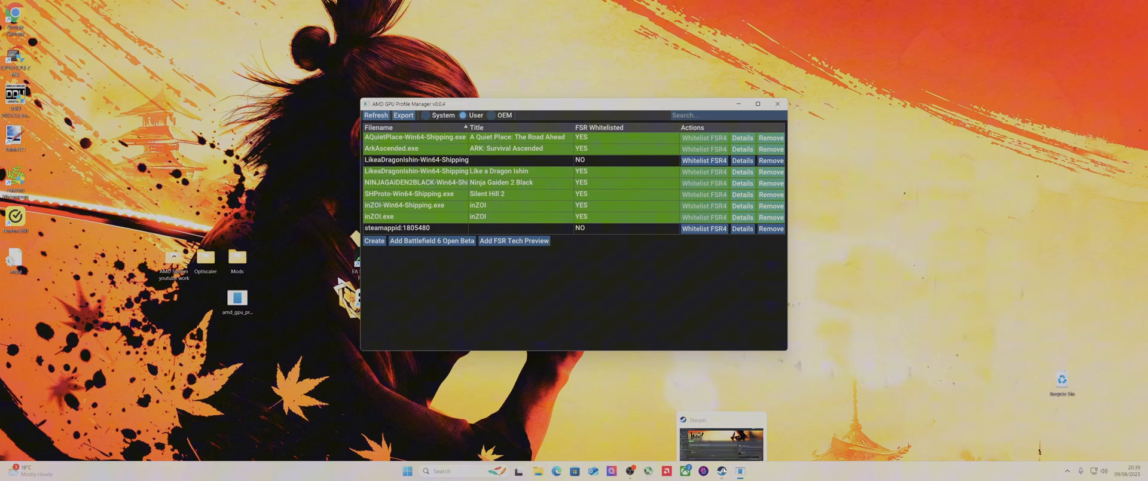
- From Steam, browse Like a Dragon: Ishin!'s installed files via Properties > Installed Files
{"action": "left_click", "coordinate": [723, 435]}
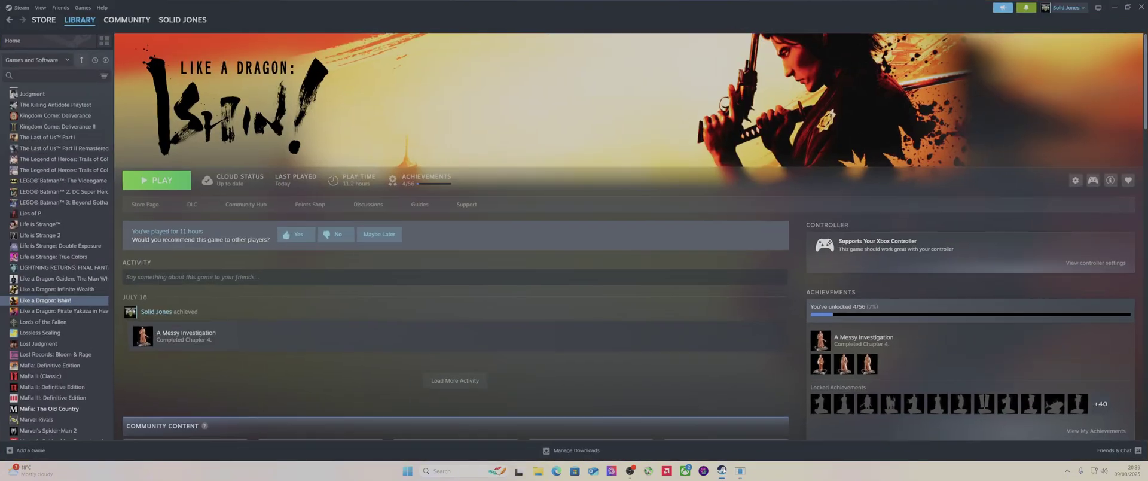
{"action": "right_click", "coordinate": [90, 300]}
{"action": "left_click", "coordinate": [108, 362]}
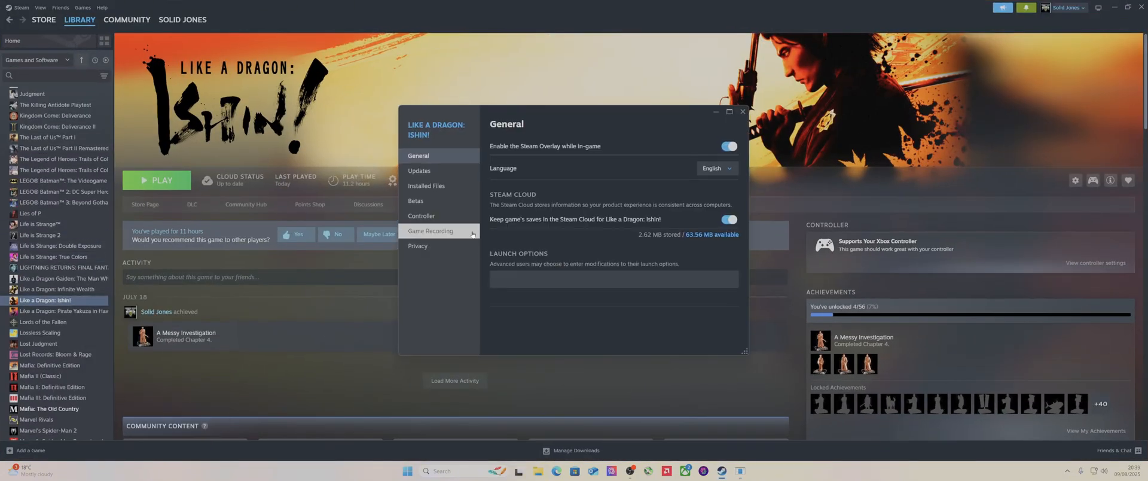
{"action": "left_click", "coordinate": [448, 184]}
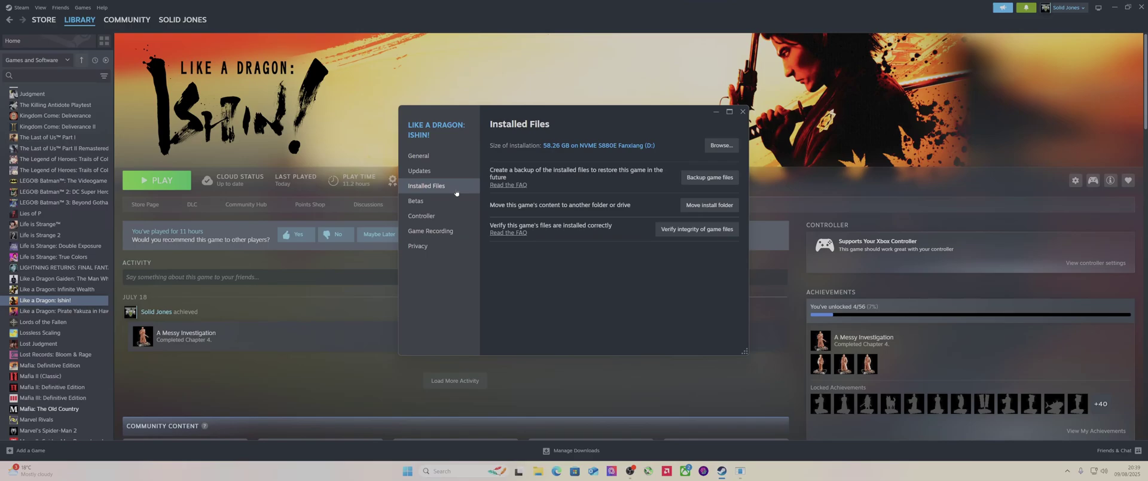
{"action": "left_click", "coordinate": [721, 146]}
- Navigate into LikeaDragonIshin\Binaries\Win64 and select the shipping executable
{"action": "double_click", "coordinate": [115, 88]}
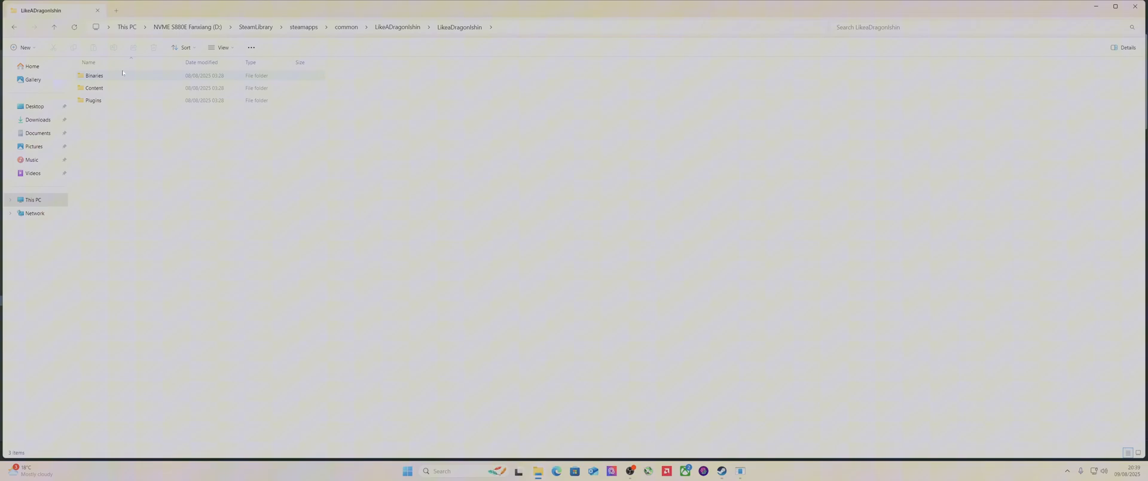
{"action": "double_click", "coordinate": [123, 76]}
{"action": "left_click", "coordinate": [140, 88]}
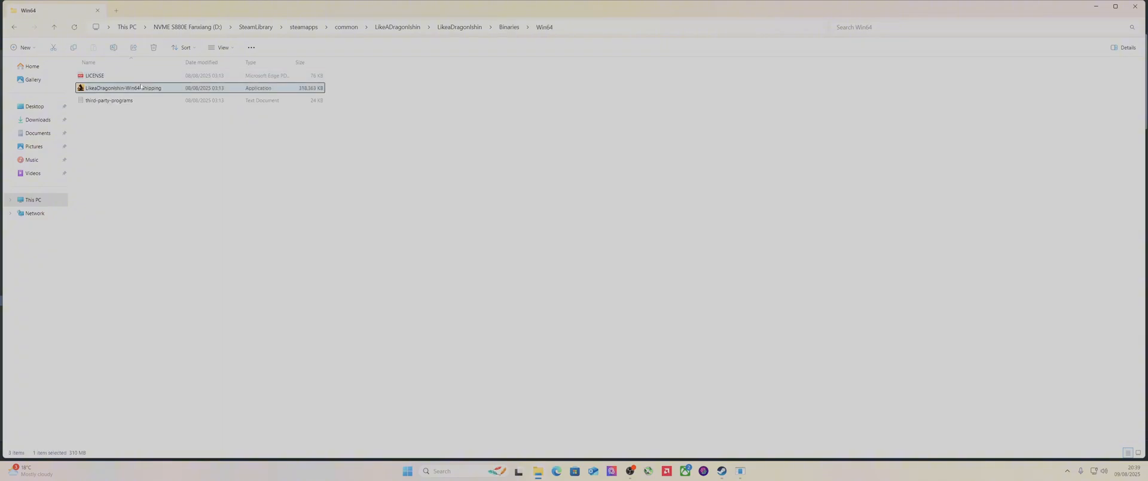
- Copy the LikeaDragonIshin-Win64-Shipping name from the executable's Properties, then cancel
{"action": "right_click", "coordinate": [140, 87]}
{"action": "left_click", "coordinate": [206, 259]}
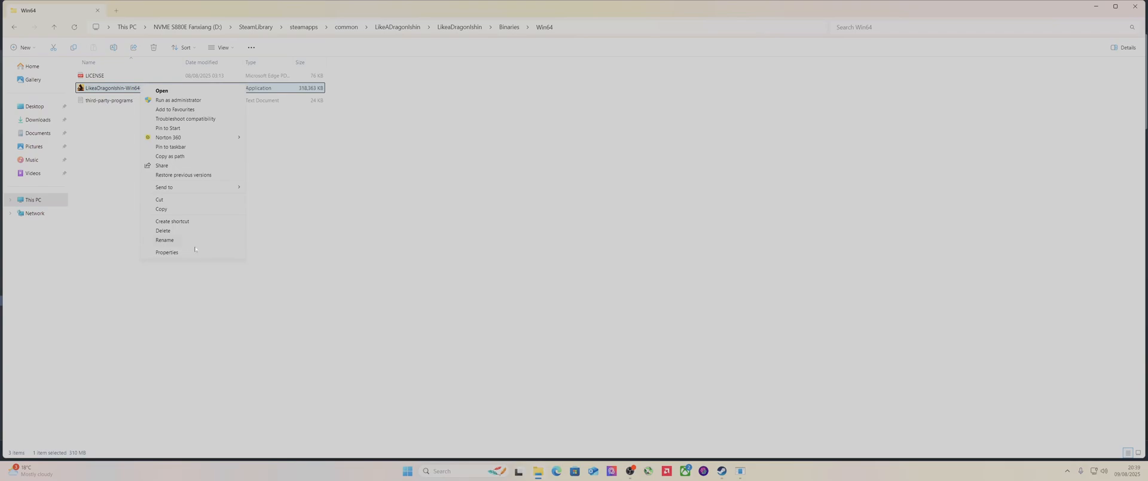
{"action": "left_click", "coordinate": [196, 251]}
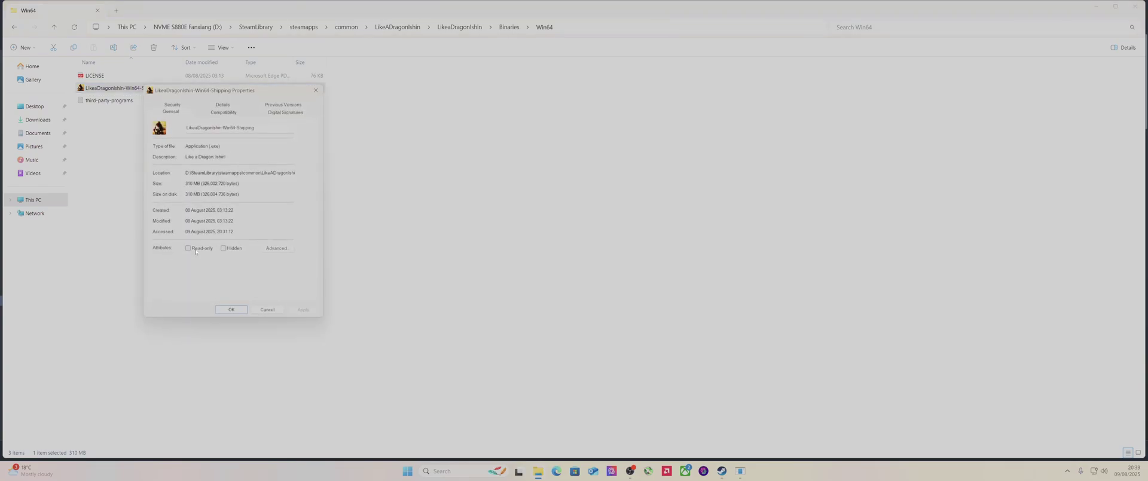
{"action": "left_click", "coordinate": [226, 127]}
{"action": "left_click_drag", "start_coordinate": [255, 127], "coordinate": [187, 128]}
{"action": "key", "text": "ctrl+c"}
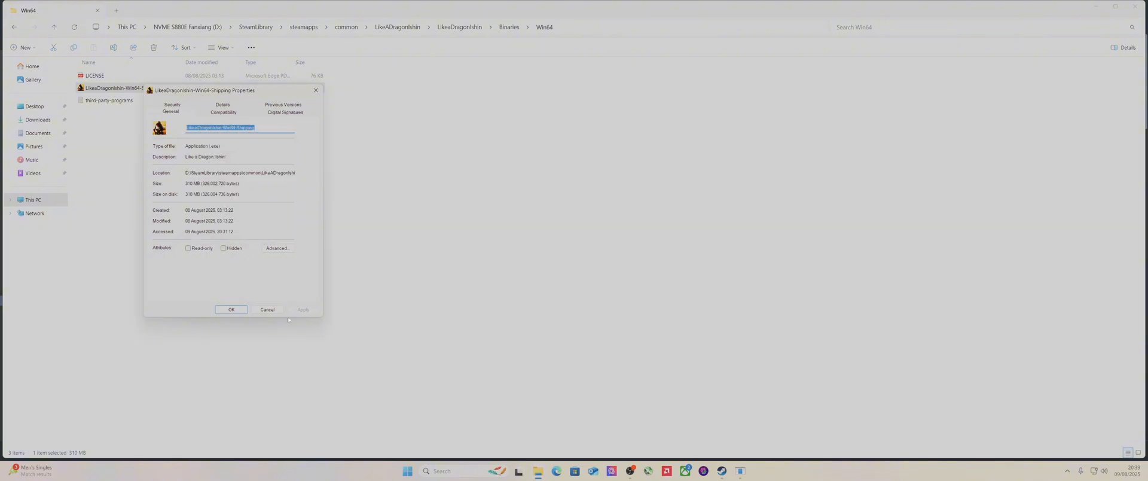
{"action": "left_click", "coordinate": [143, 87]}
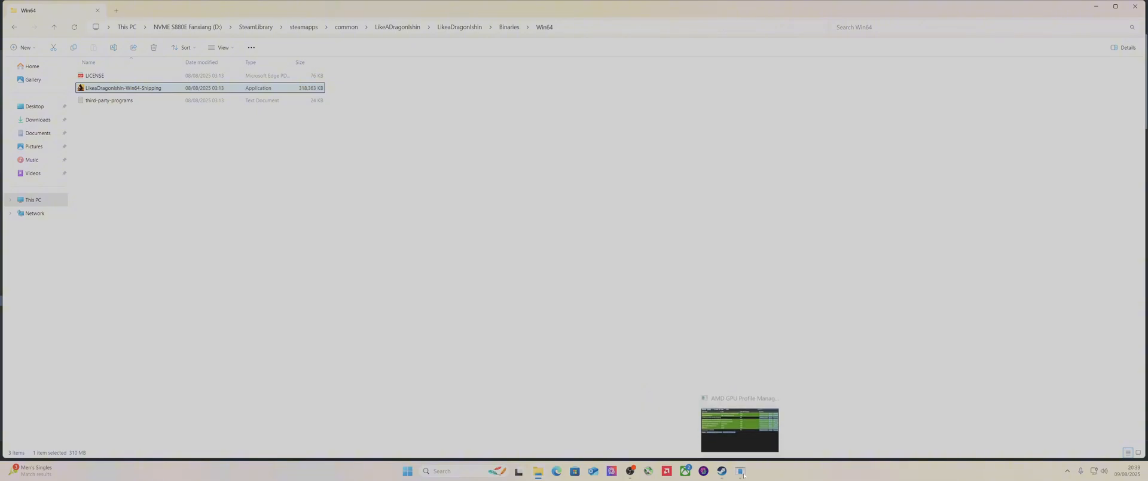
- Close File Explorer and the Steam Properties dialog, then minimize Steam to reveal the profile manager
{"action": "left_click", "coordinate": [1129, 6]}
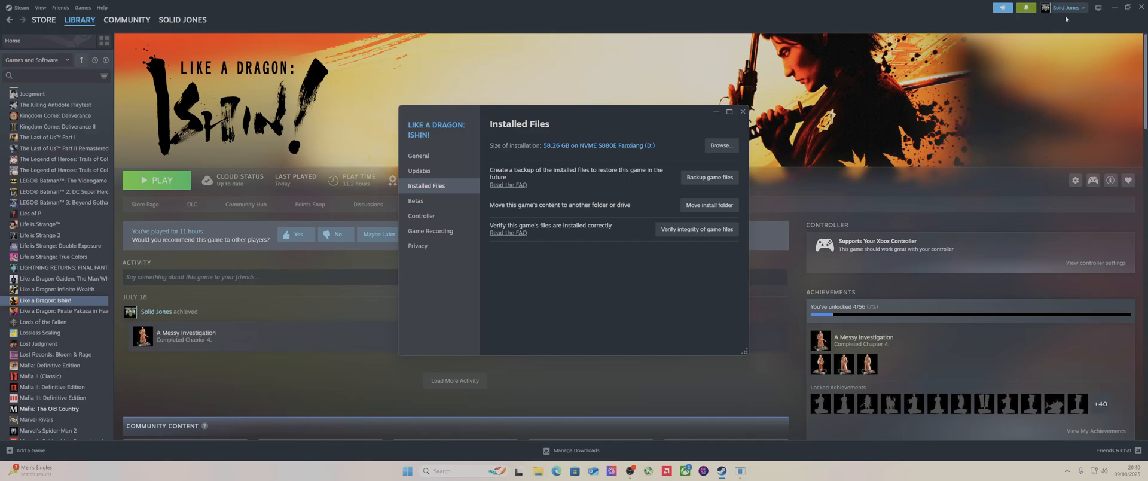
{"action": "left_click", "coordinate": [741, 113]}
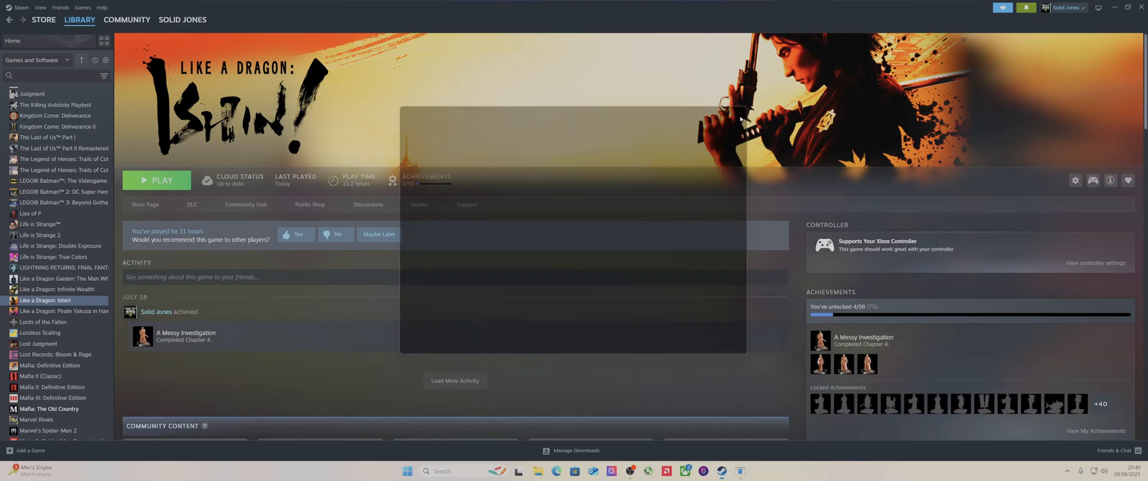
{"action": "left_click", "coordinate": [1114, 7]}
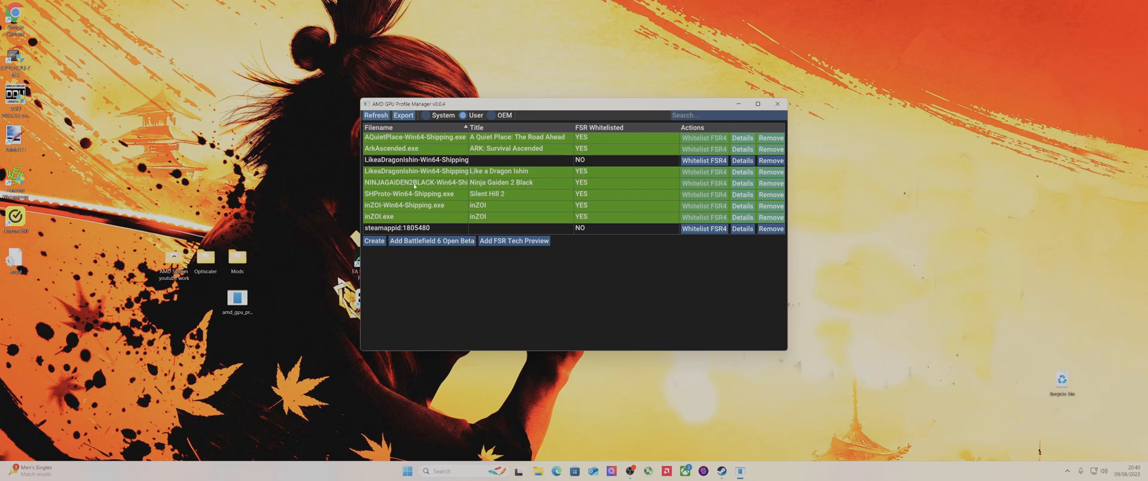
- Paste the exe name into a new profile, cancel it, then remove the non-whitelisted LikeaDragonIshin-Win64-Shipping profile
{"action": "left_click", "coordinate": [370, 240]}
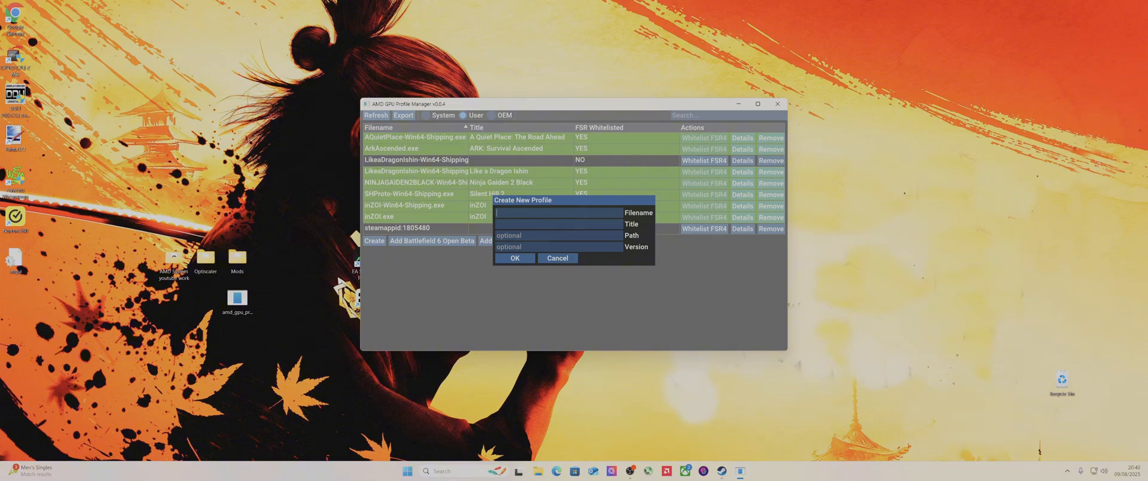
{"action": "key", "text": "ctrl+v"}
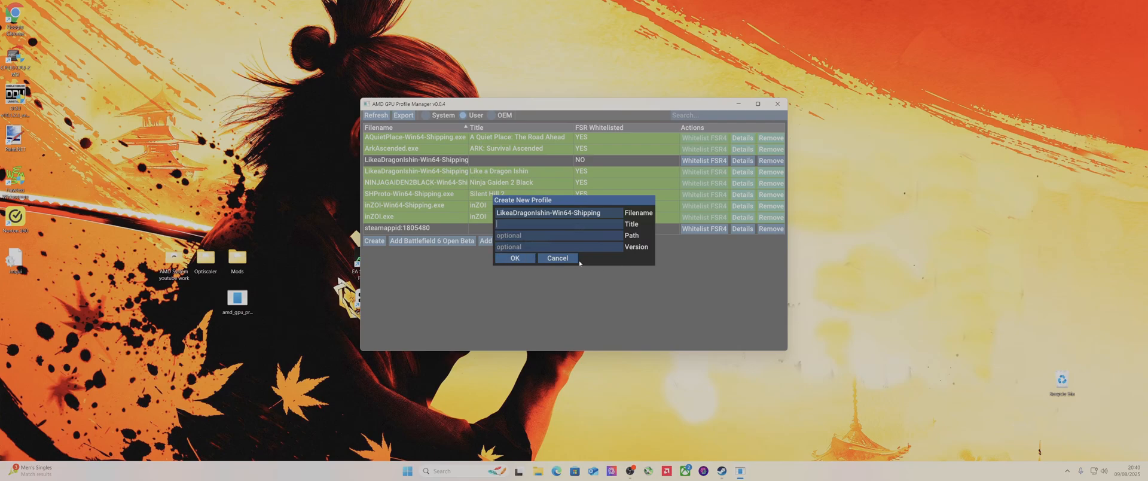
{"action": "left_click", "coordinate": [572, 259]}
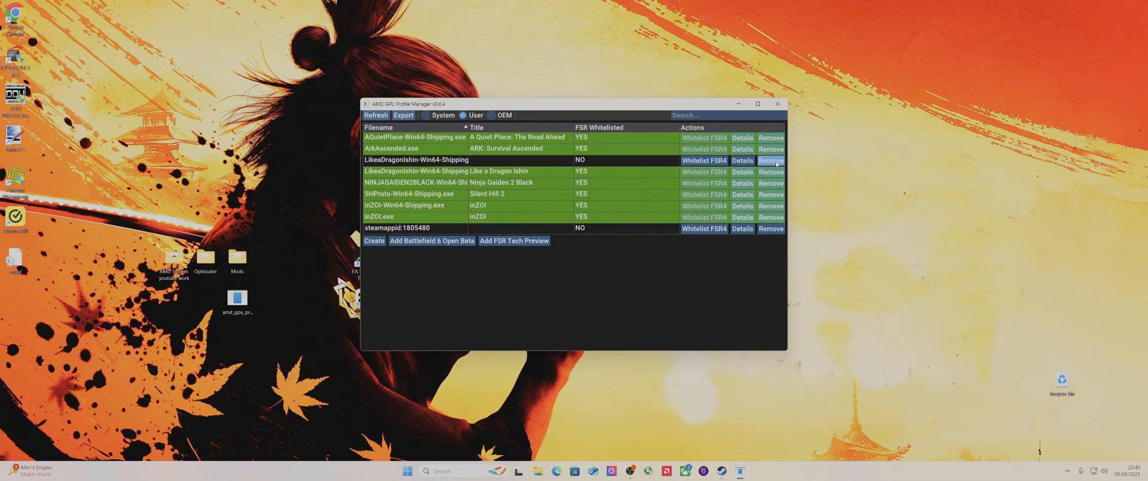
{"action": "left_click", "coordinate": [770, 160]}
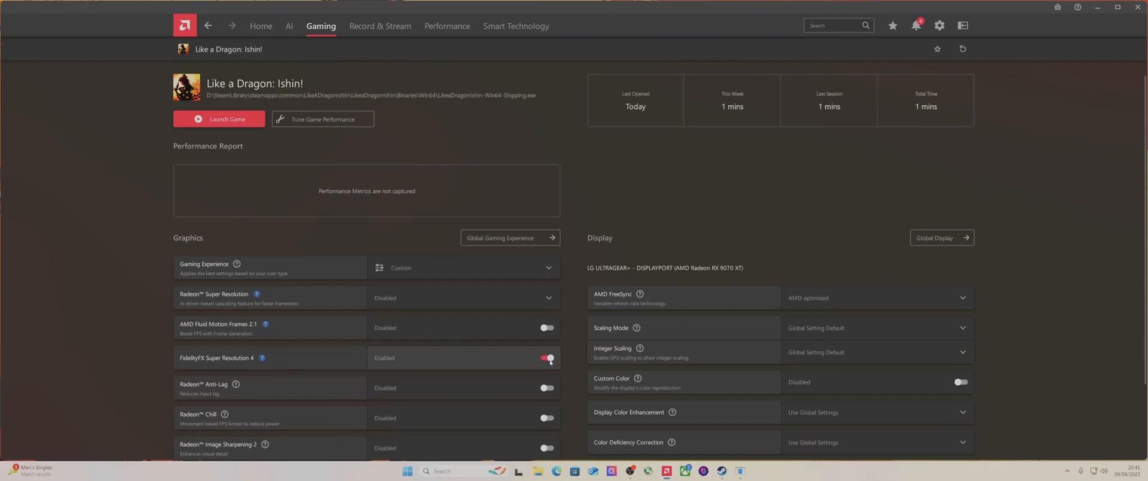
{"action": "scroll", "coordinate": [685, 188], "scroll_direction": "down", "scroll_amount": 1}
{"action": "scroll", "coordinate": [685, 188], "scroll_direction": "down", "scroll_amount": 2}
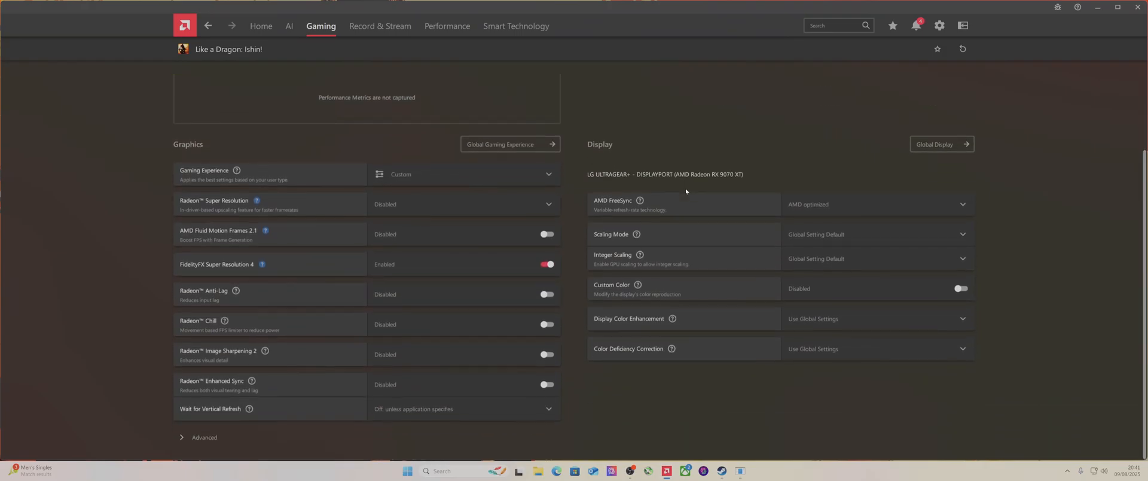
{"action": "scroll", "coordinate": [686, 188], "scroll_direction": "up", "scroll_amount": 3}
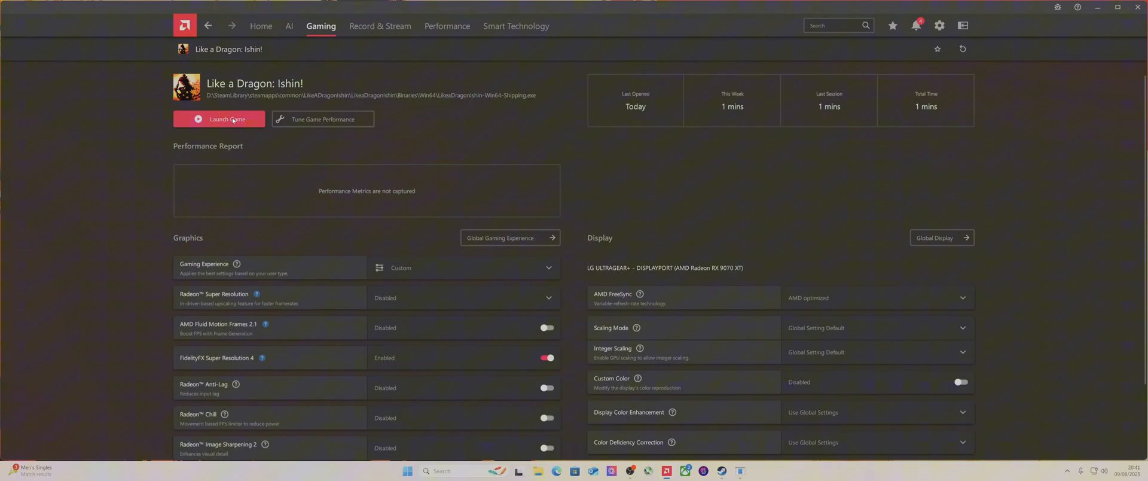
- Launch Like a Dragon: Ishin! and lower master, music, effects, dialogue and cinematics volumes to about a quarter
{"action": "left_click", "coordinate": [232, 120]}
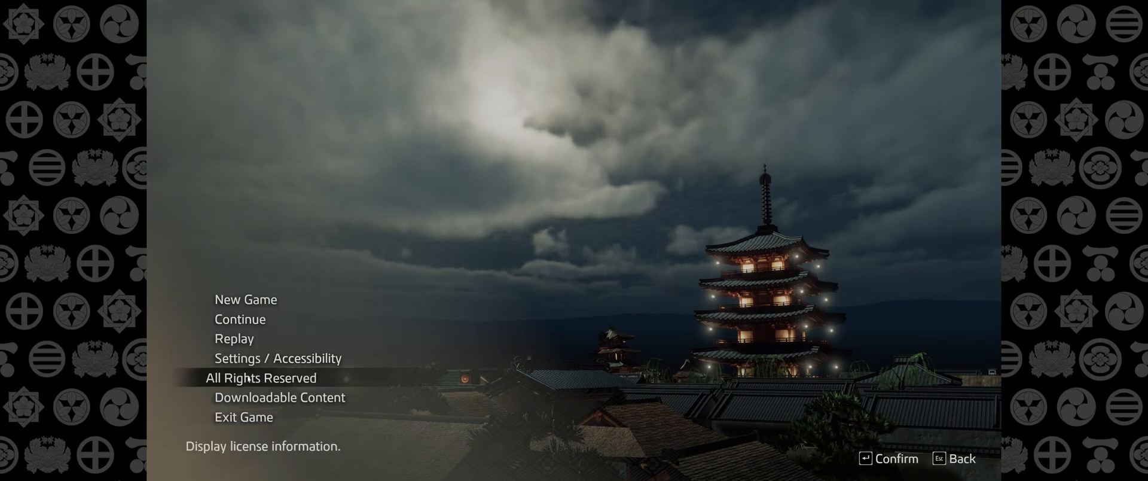
{"action": "left_click", "coordinate": [262, 357]}
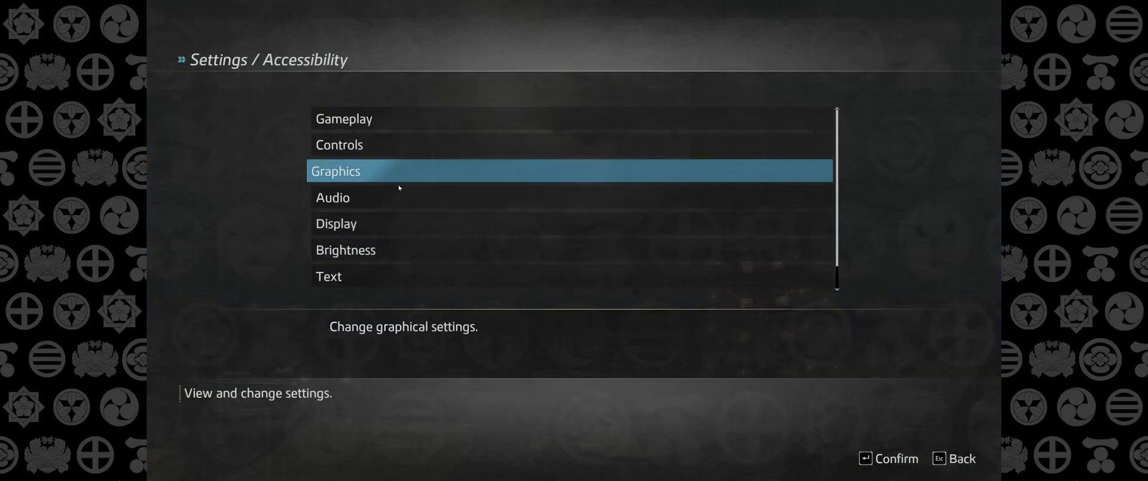
{"action": "left_click", "coordinate": [382, 205]}
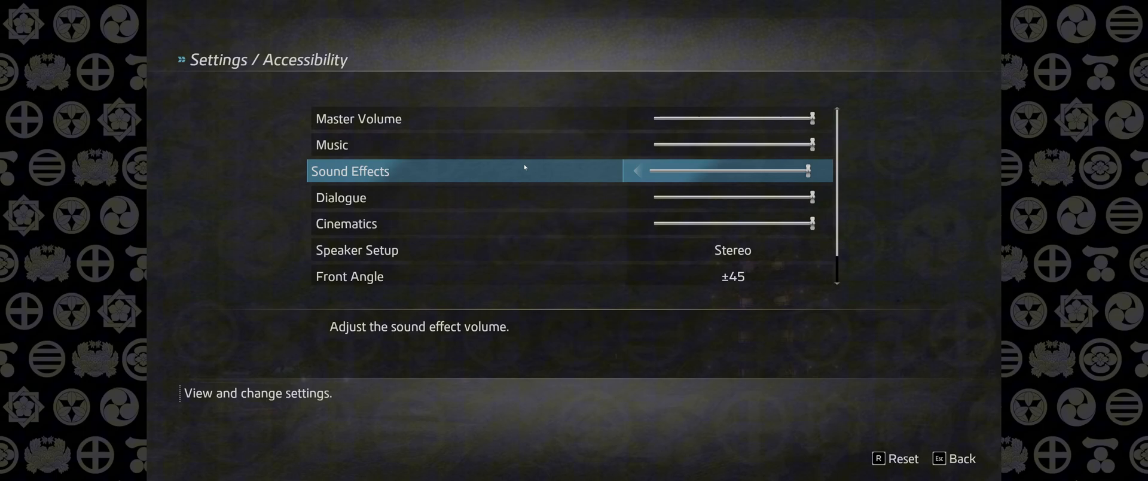
{"action": "left_click", "coordinate": [683, 119]}
{"action": "left_click", "coordinate": [689, 145]}
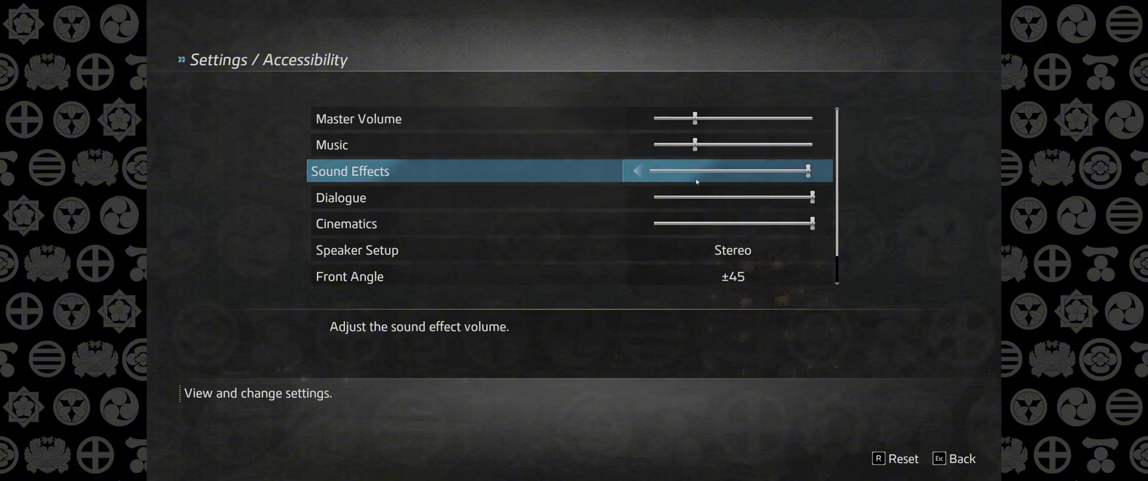
{"action": "left_click", "coordinate": [702, 170]}
{"action": "left_click", "coordinate": [697, 197]}
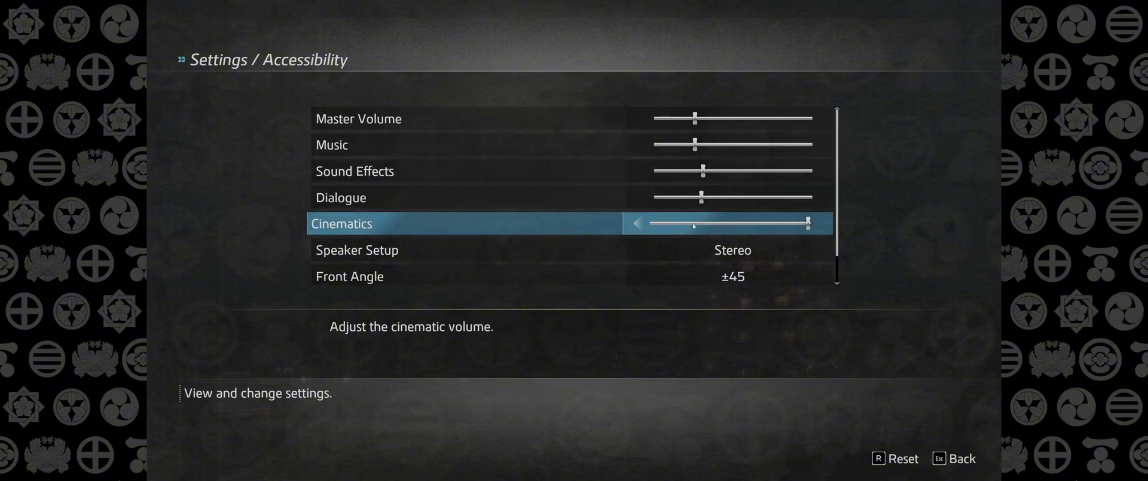
{"action": "left_click", "coordinate": [694, 223]}
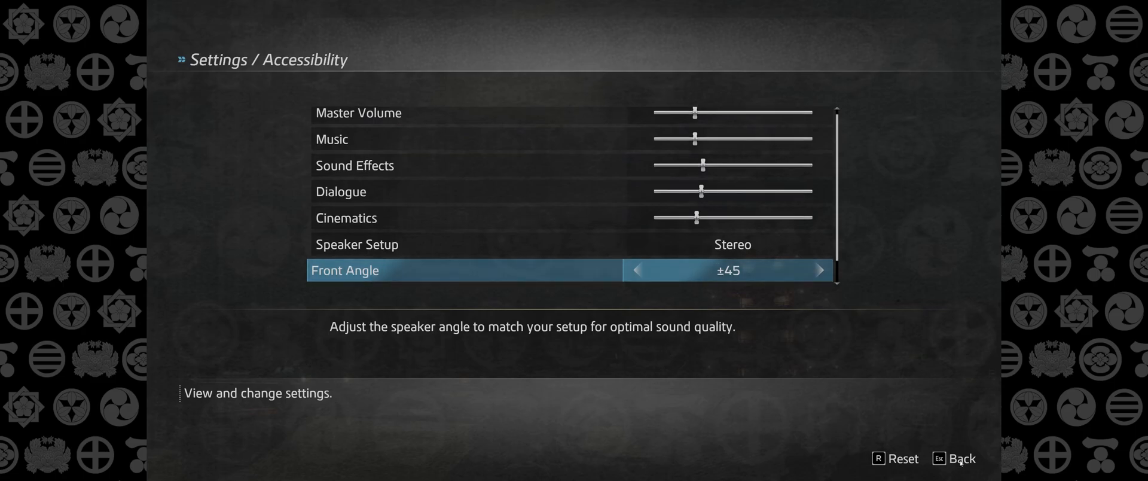
{"action": "key", "text": "Escape"}
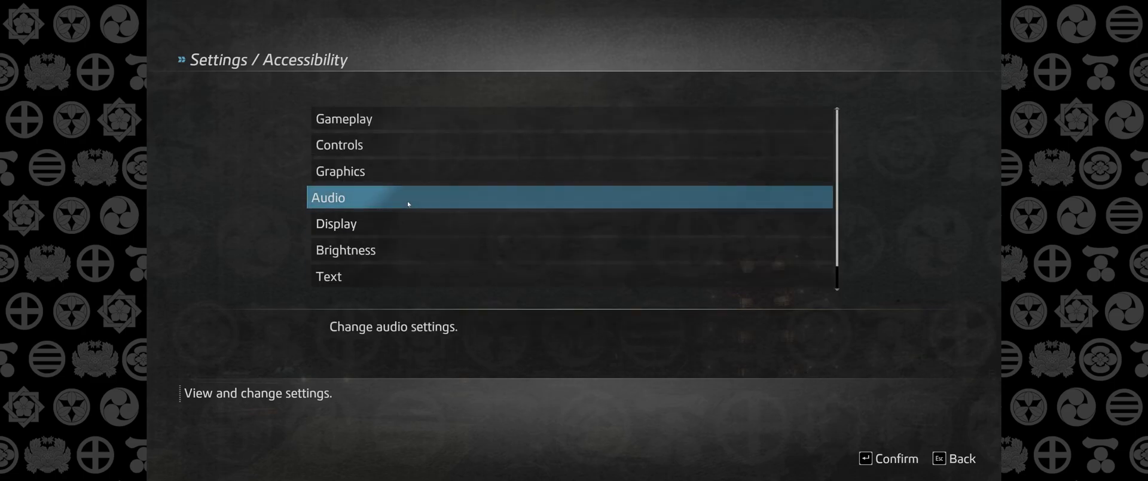
- Turn all five audio volumes down further to roughly a fifth and close the settings menu
{"action": "left_click", "coordinate": [404, 205]}
{"action": "left_click", "coordinate": [678, 171]}
{"action": "left_click", "coordinate": [677, 145]}
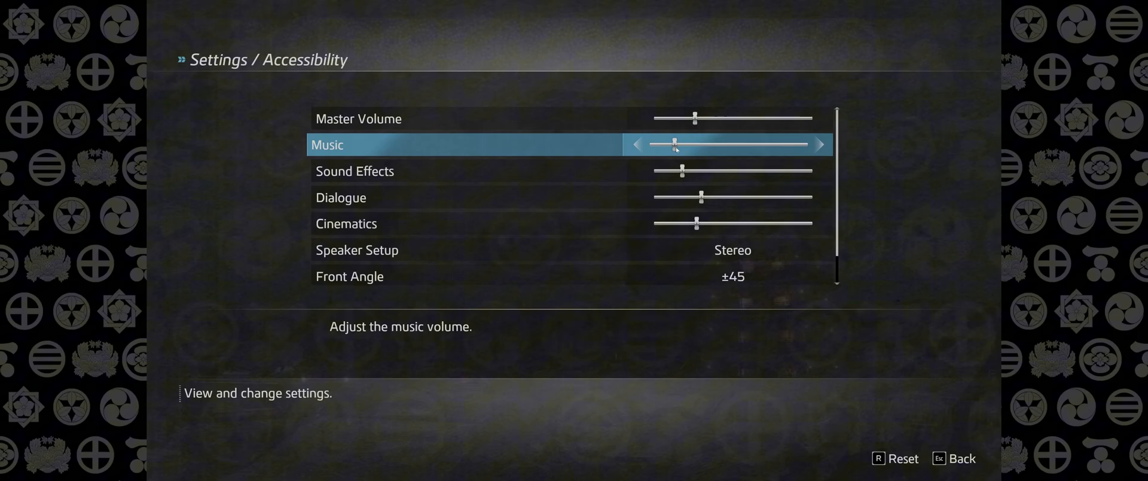
{"action": "left_click", "coordinate": [683, 118]}
{"action": "left_click", "coordinate": [679, 198]}
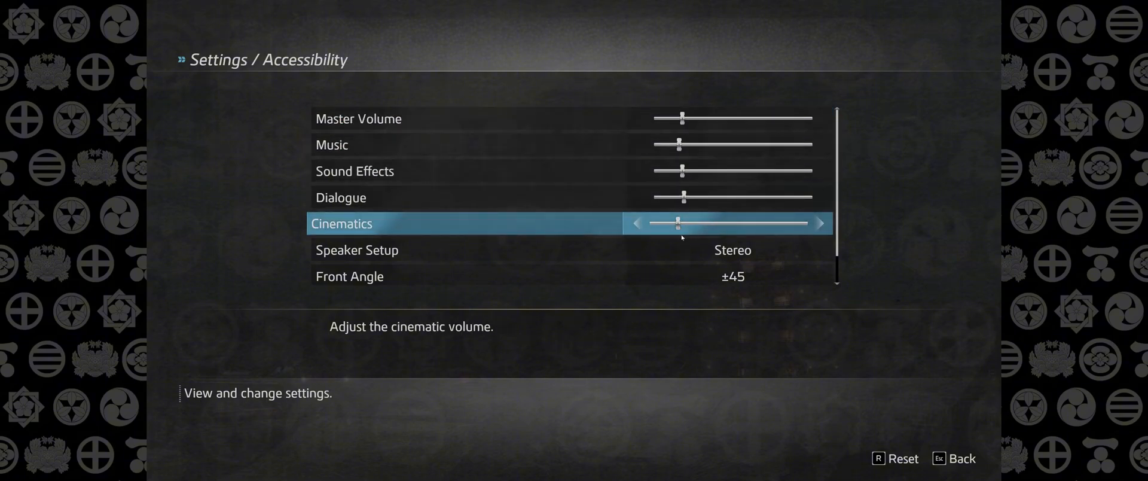
{"action": "left_click", "coordinate": [680, 224]}
{"action": "scroll", "coordinate": [679, 223], "scroll_direction": "down", "scroll_amount": 1}
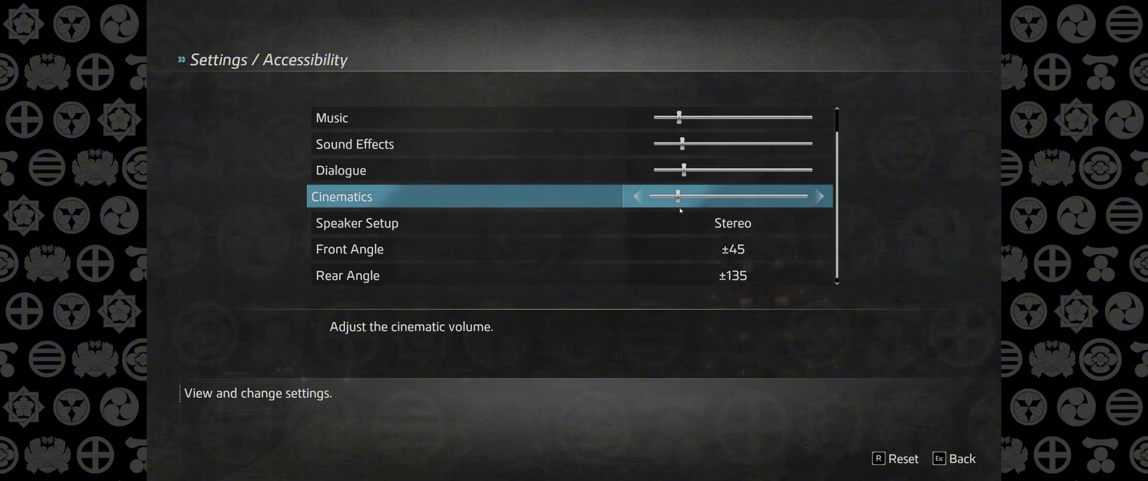
{"action": "left_click", "coordinate": [962, 459]}
{"action": "left_click", "coordinate": [961, 458]}
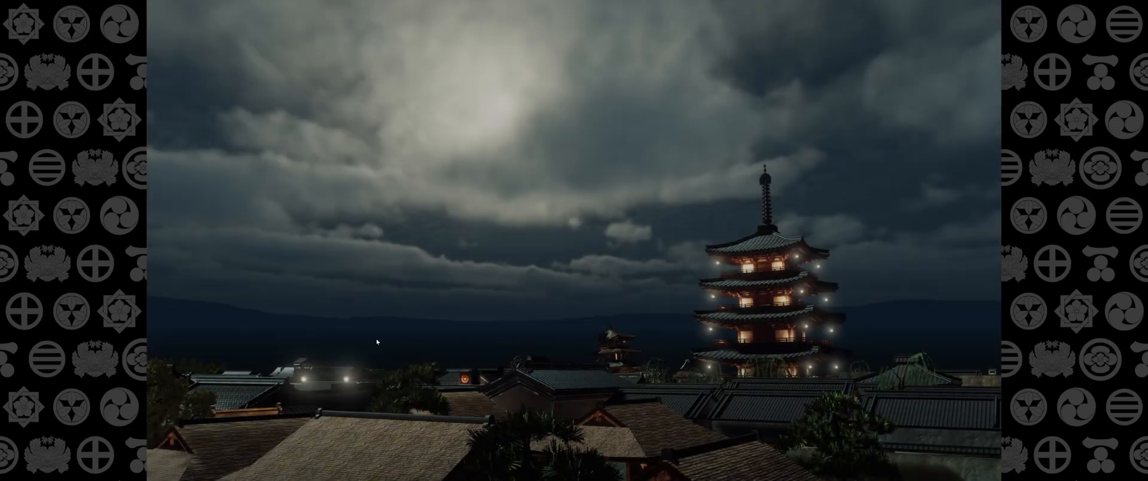
- Review the Graphics upscaler options (AMD FSR 2.1 Quality), then choose Exit Game from the main menu
{"action": "left_click", "coordinate": [247, 357]}
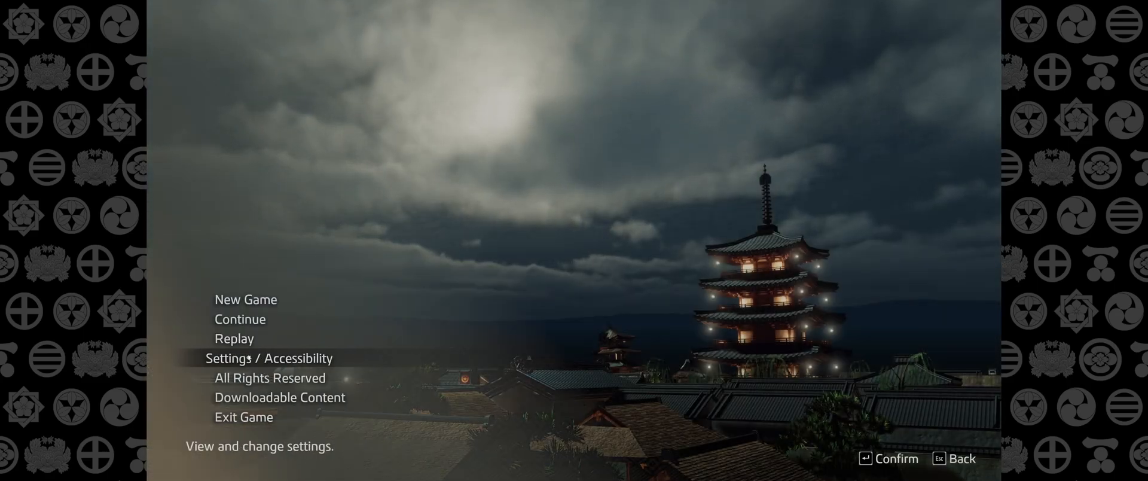
{"action": "left_click", "coordinate": [387, 180]}
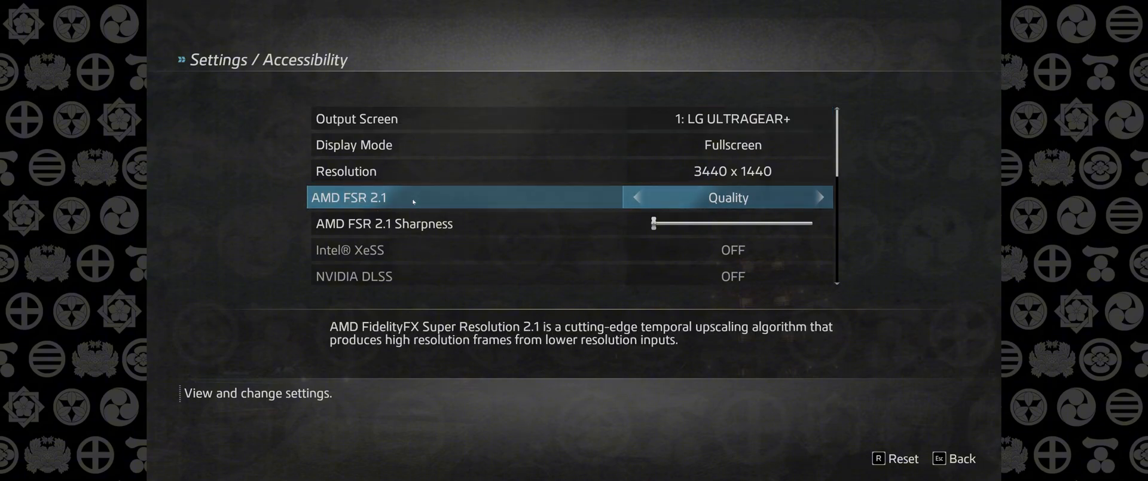
{"action": "key", "text": "Down"}
{"action": "key", "text": "Down"}
{"action": "key", "text": "Down"}
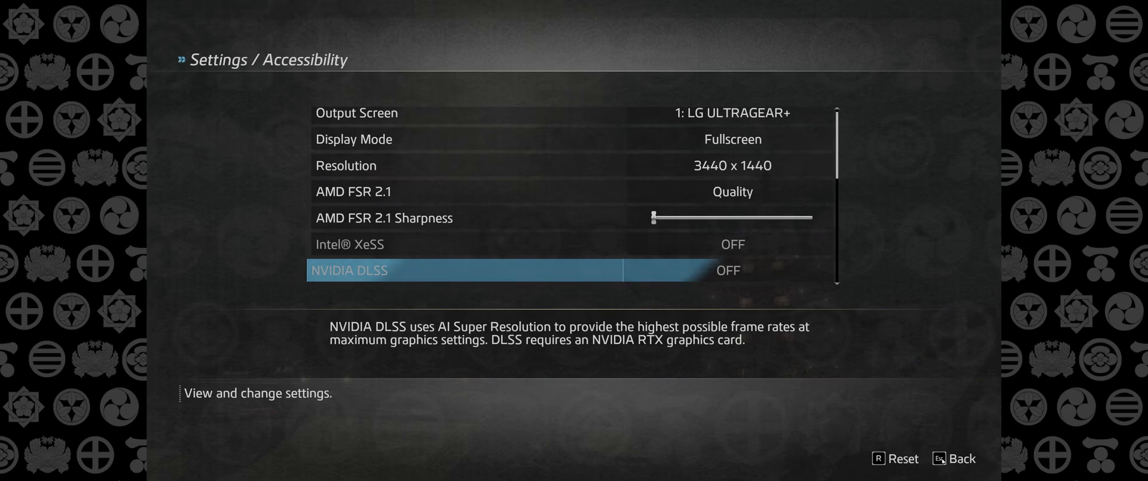
{"action": "key", "text": "Escape"}
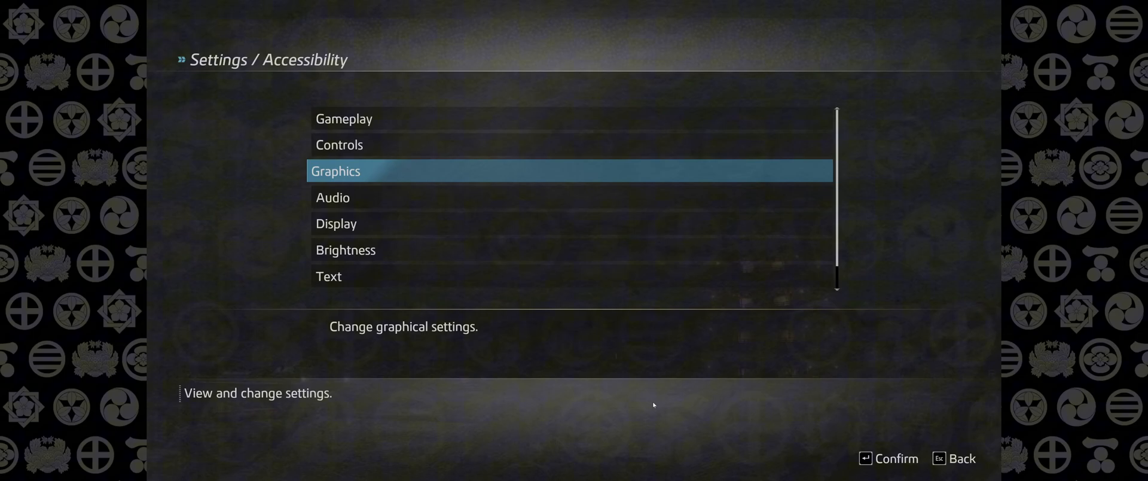
{"action": "left_click", "coordinate": [947, 457]}
{"action": "key", "text": "Up"}
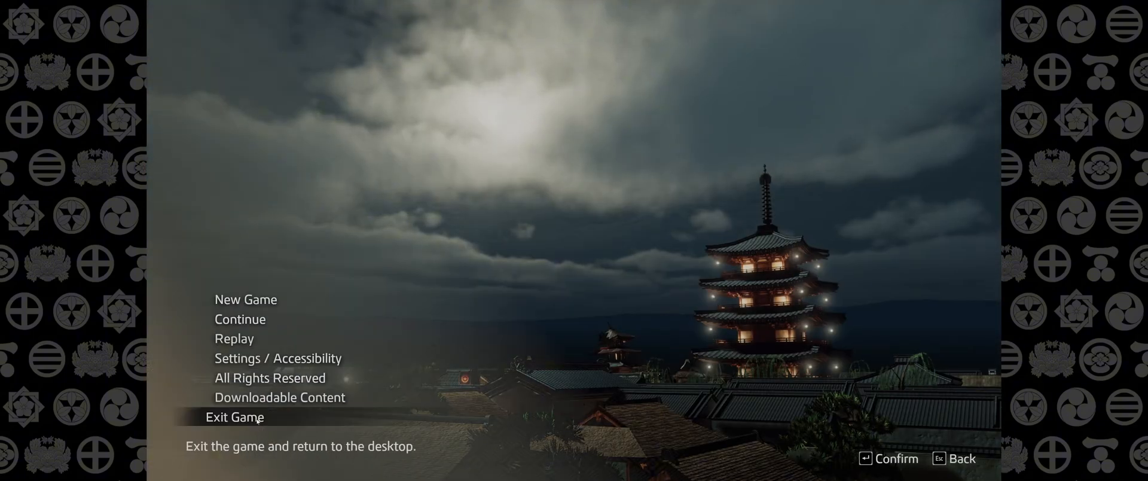
{"action": "key", "text": "Return"}
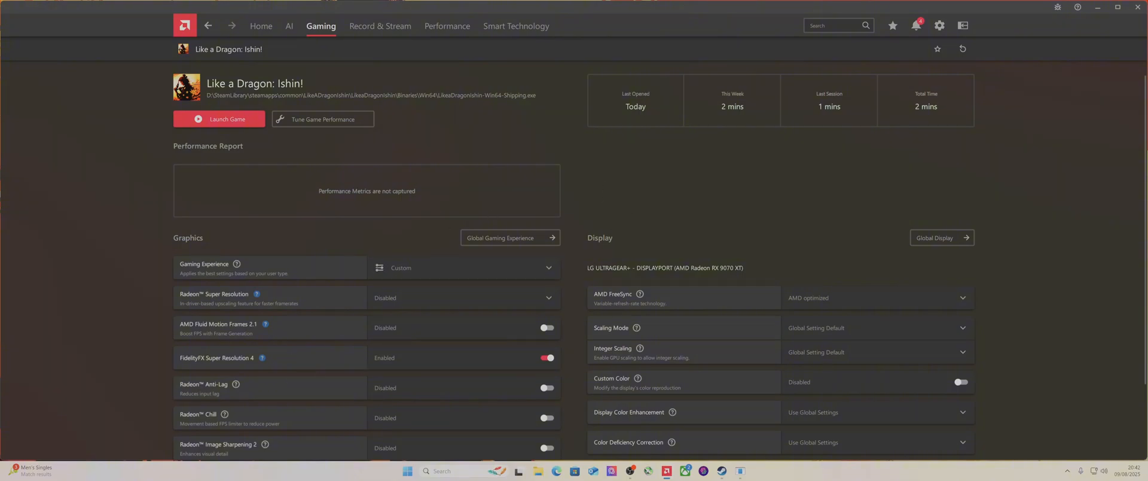
- Close the Adrenalin window, move AMD GPU Profile Manager to the right and launch DLSS Swapper
{"action": "left_click", "coordinate": [1137, 8]}
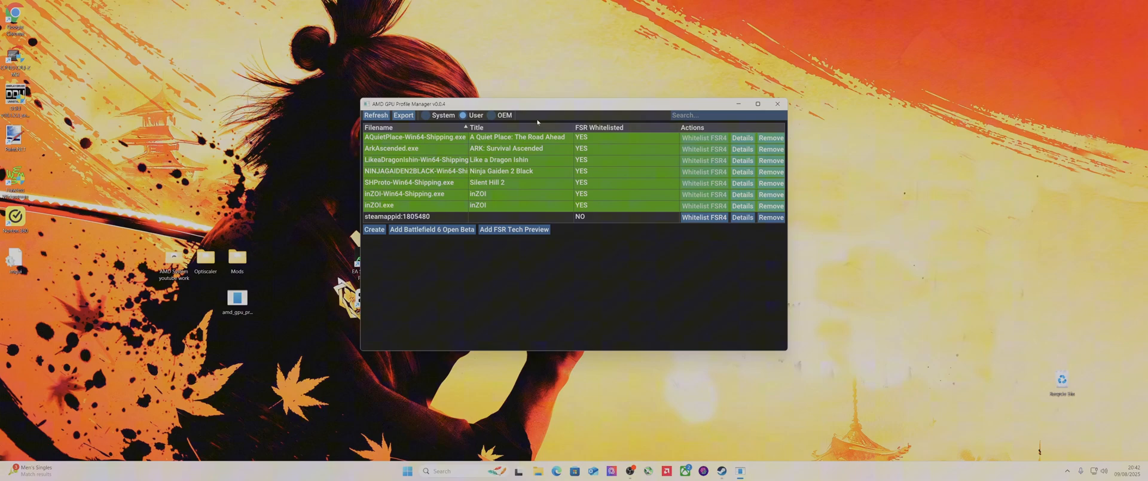
{"action": "left_click_drag", "start_coordinate": [543, 109], "coordinate": [710, 108]}
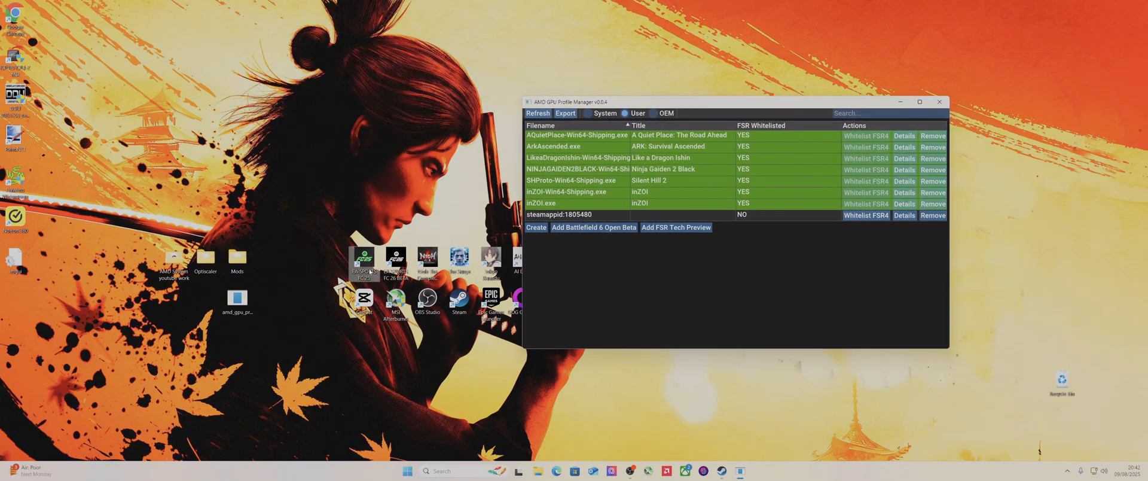
{"action": "left_click", "coordinate": [702, 470]}
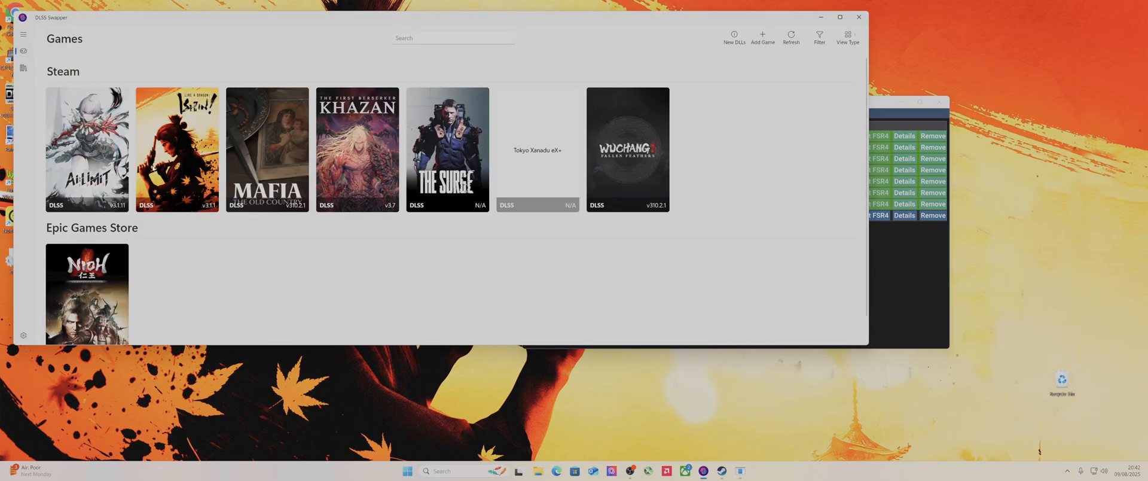
- View Like a Dragon: Ishin!'s DLL versions (DLSS v3.1.1, XeSS) in DLSS Swapper, then close the app
{"action": "left_click", "coordinate": [203, 187]}
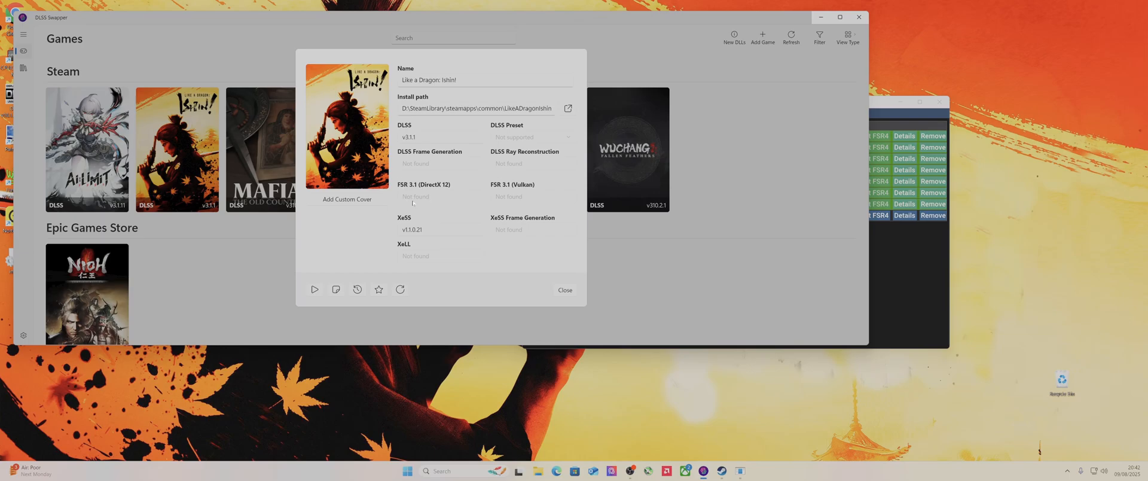
{"action": "left_click", "coordinate": [565, 290]}
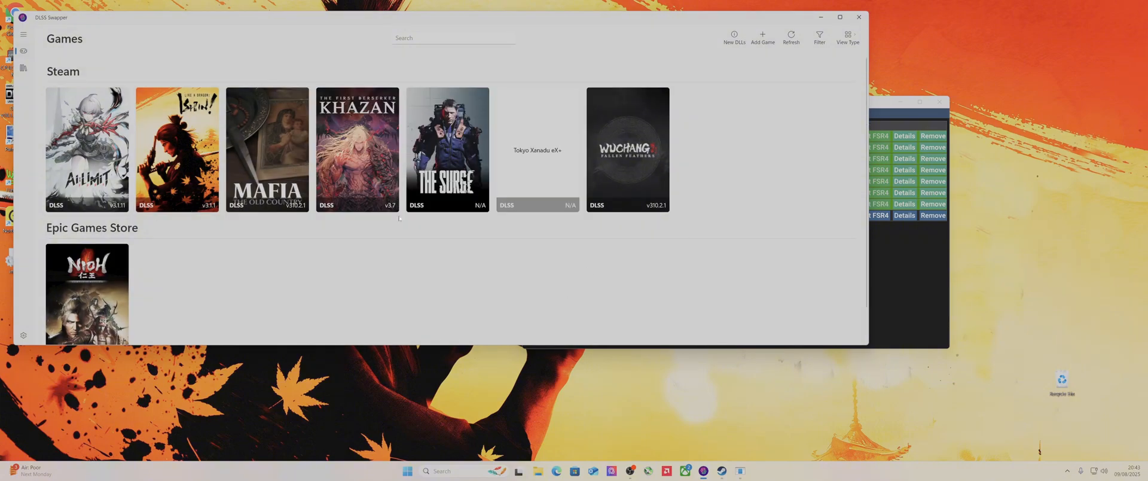
{"action": "left_click", "coordinate": [859, 16]}
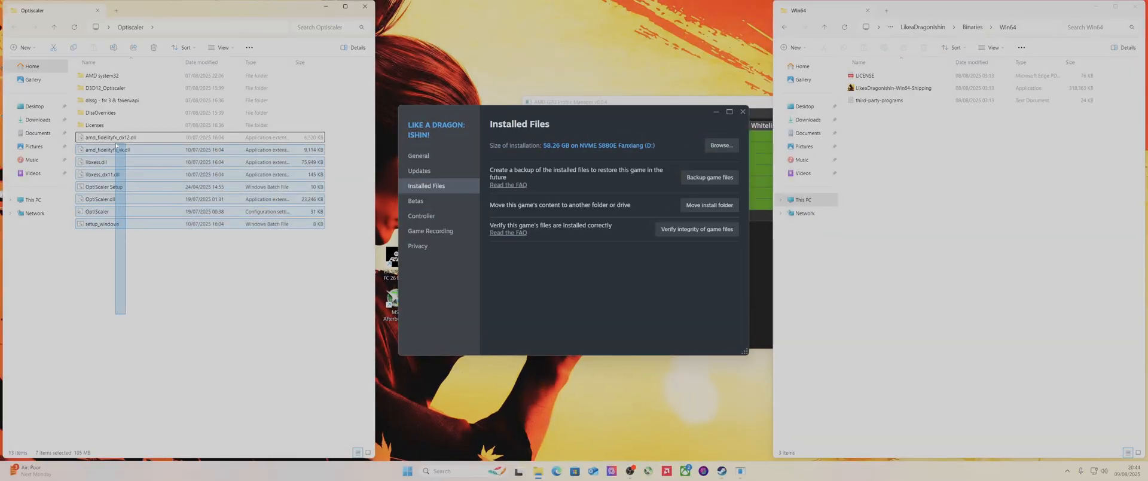
- Copy all the selected OptiScaler files from their source folder
{"action": "left_click_drag", "start_coordinate": [115, 144], "coordinate": [118, 137]}
{"action": "right_click", "coordinate": [119, 140]}
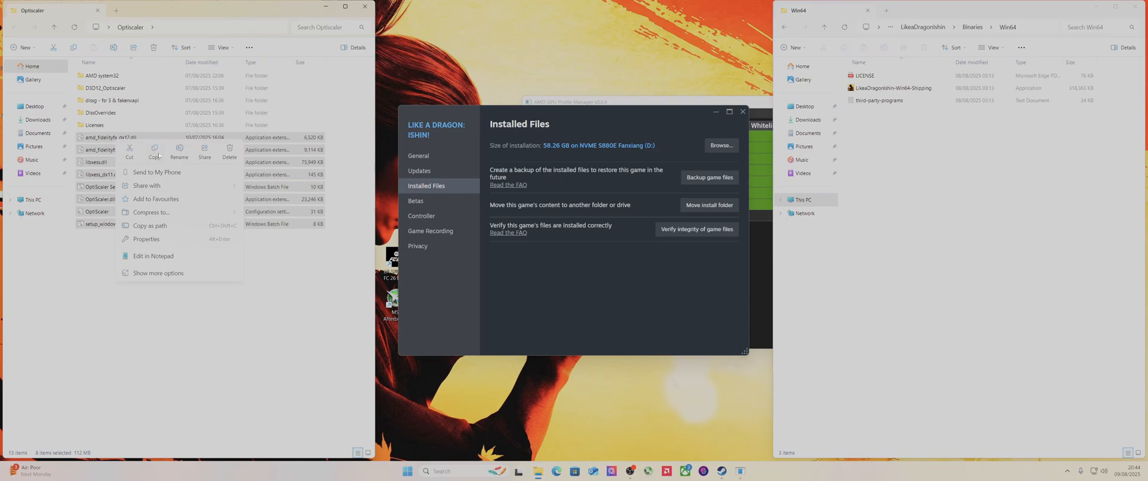
{"action": "left_click", "coordinate": [156, 151]}
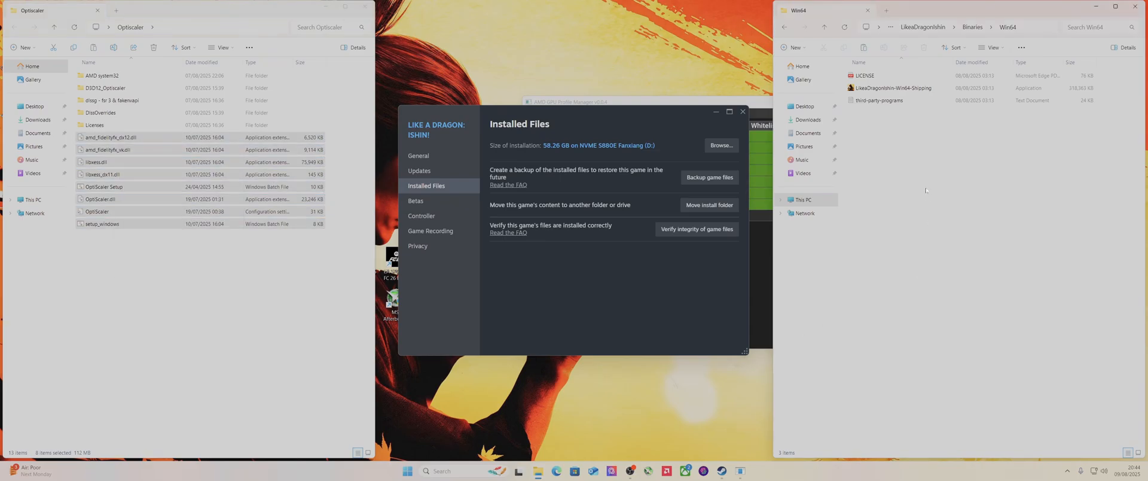
- Paste the OptiScaler files into Ishin's Win64 folder and run setup_windows
{"action": "right_click", "coordinate": [905, 160]}
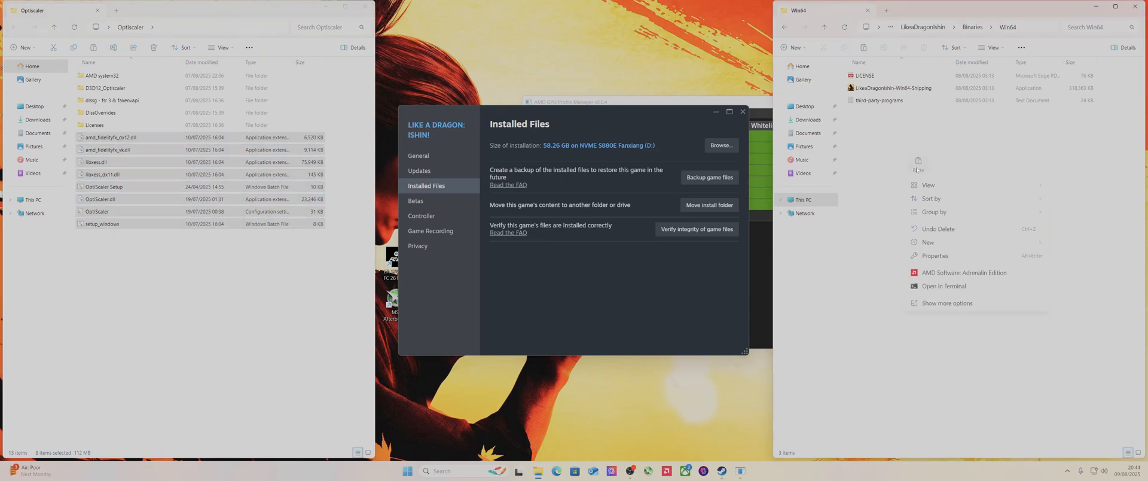
{"action": "left_click", "coordinate": [917, 169]}
{"action": "left_click", "coordinate": [884, 199]}
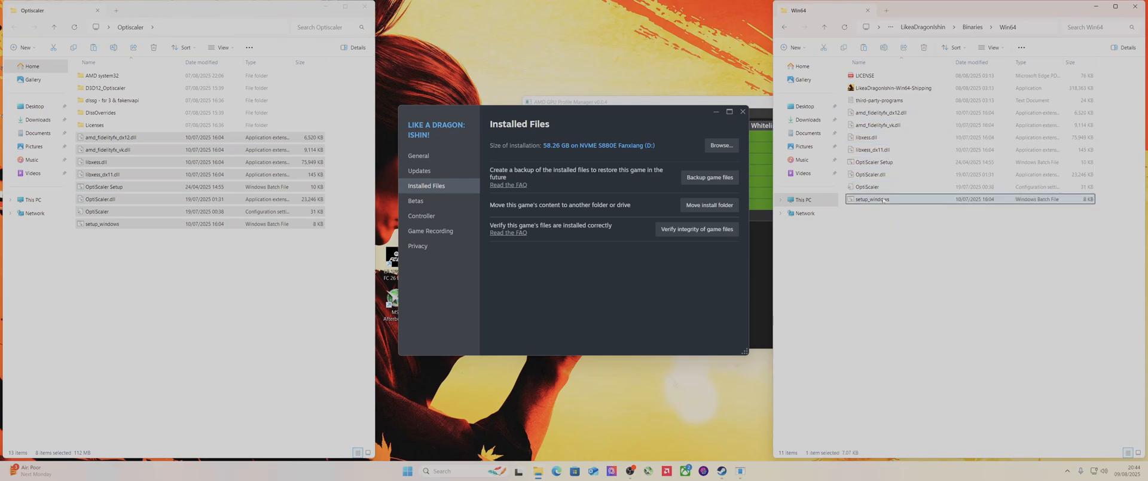
{"action": "double_click", "coordinate": [885, 199]}
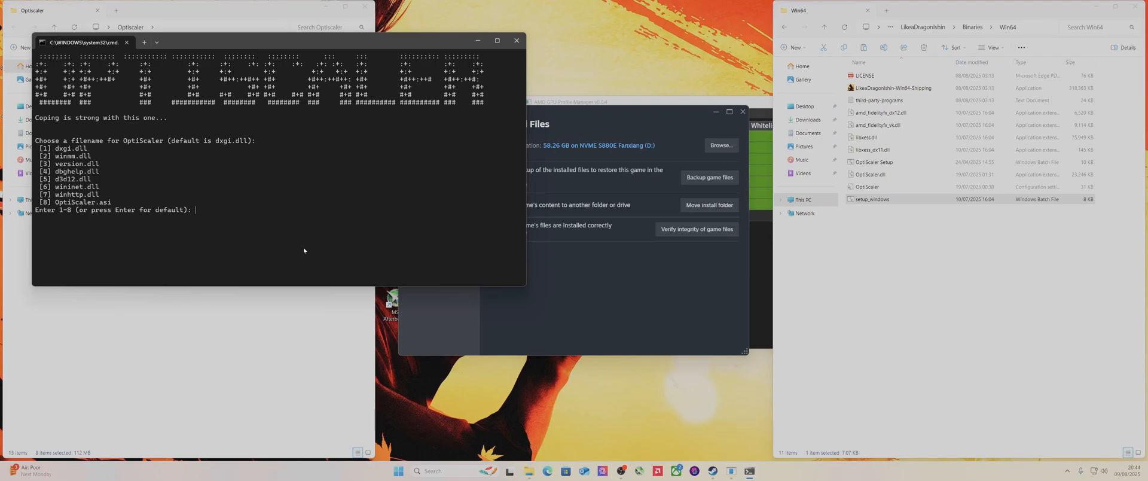
{"action": "type", "text": "1"}
{"action": "type", "text": "1"}
- Confirm dxgi.dll, AMD/Intel GPU and DLSS inputs so setup completes successfully
{"action": "key", "text": "Return"}
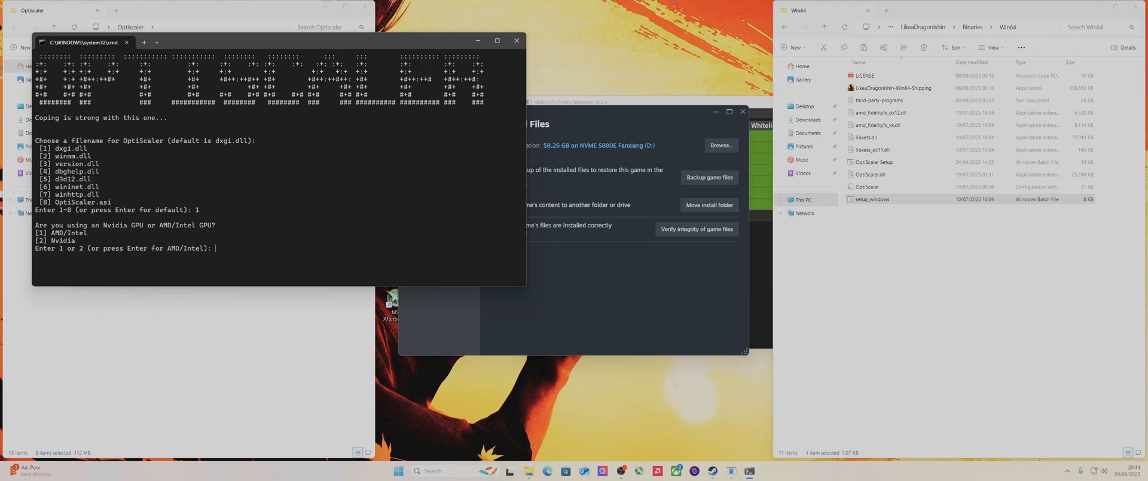
{"action": "key", "text": "Return"}
{"action": "type", "text": "1"}
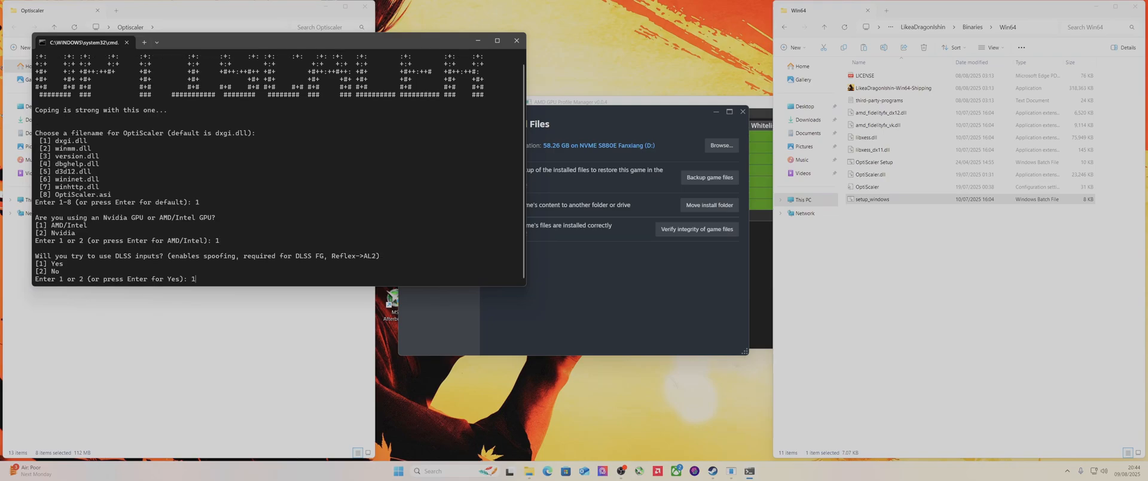
{"action": "key", "text": "Return"}
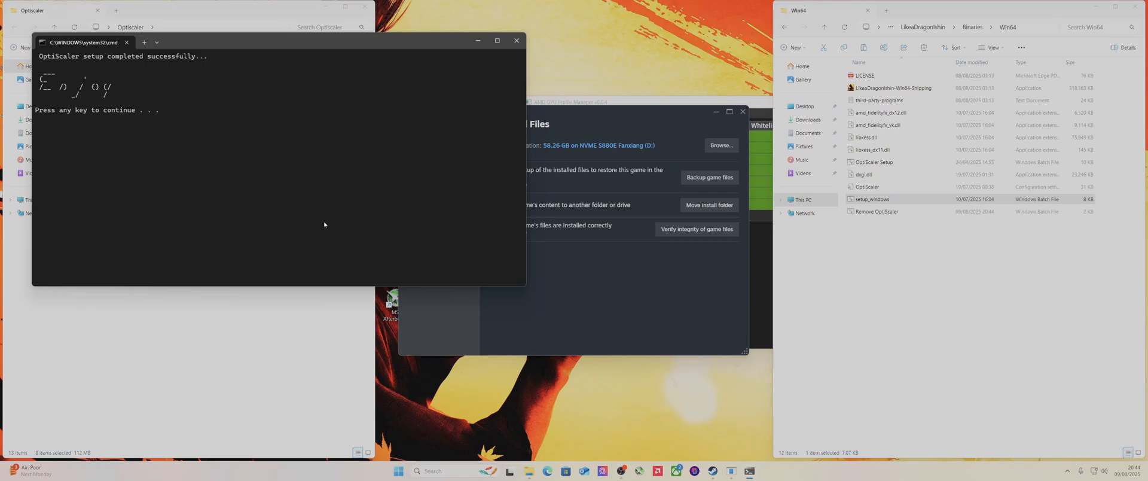
- Close the setup console, both Explorer windows and the Steam dialog, then move the manager window left
{"action": "left_click", "coordinate": [518, 40]}
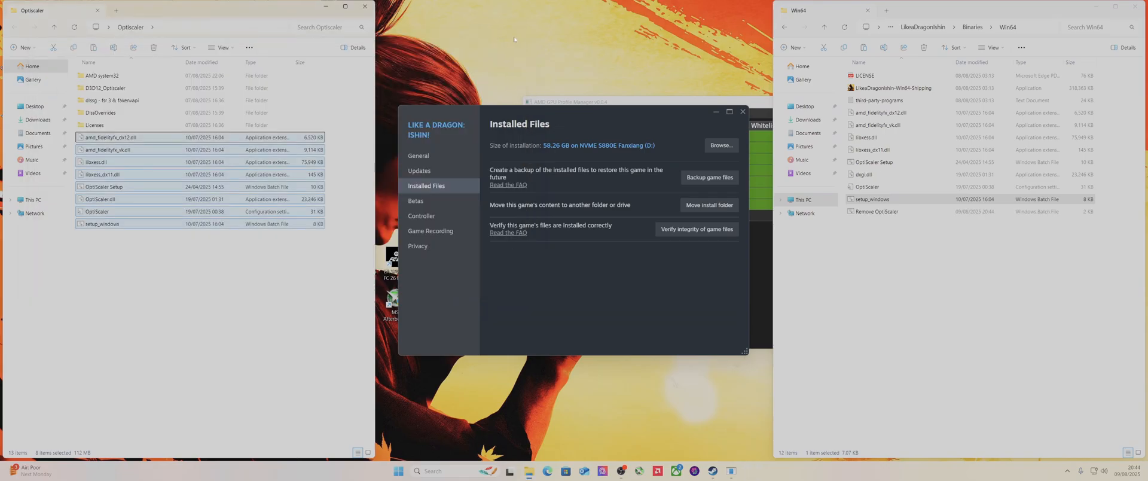
{"action": "left_click", "coordinate": [366, 7]}
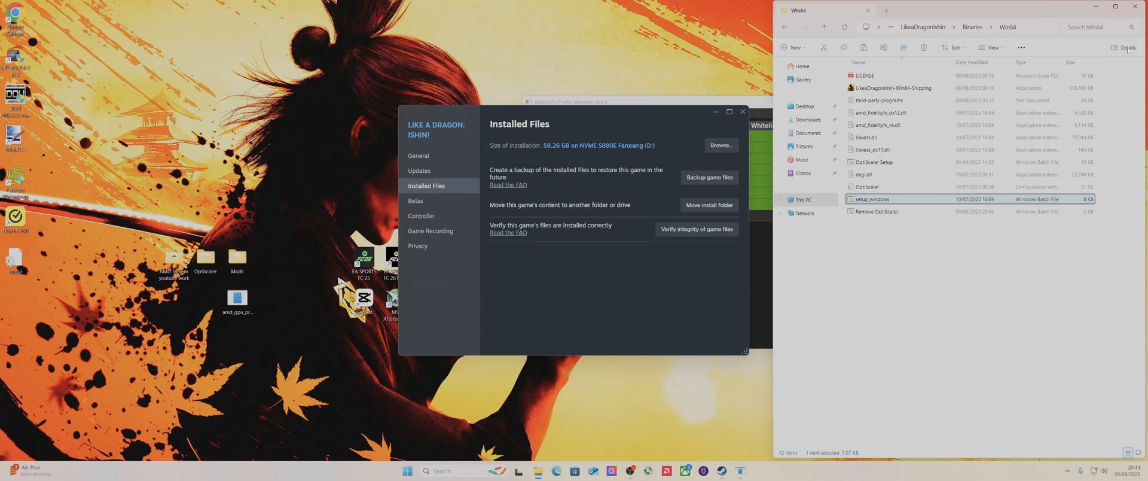
{"action": "left_click", "coordinate": [1139, 7]}
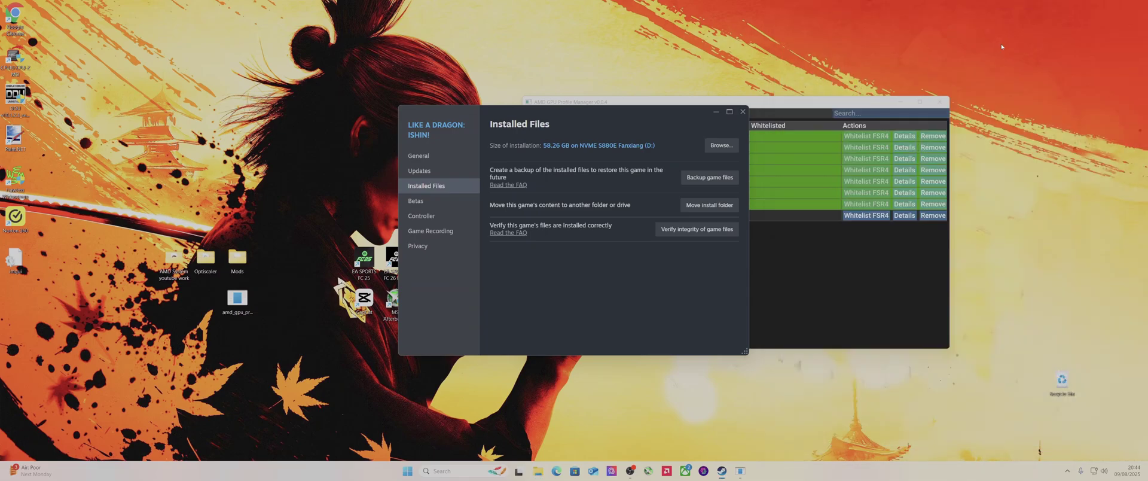
{"action": "left_click", "coordinate": [742, 111]}
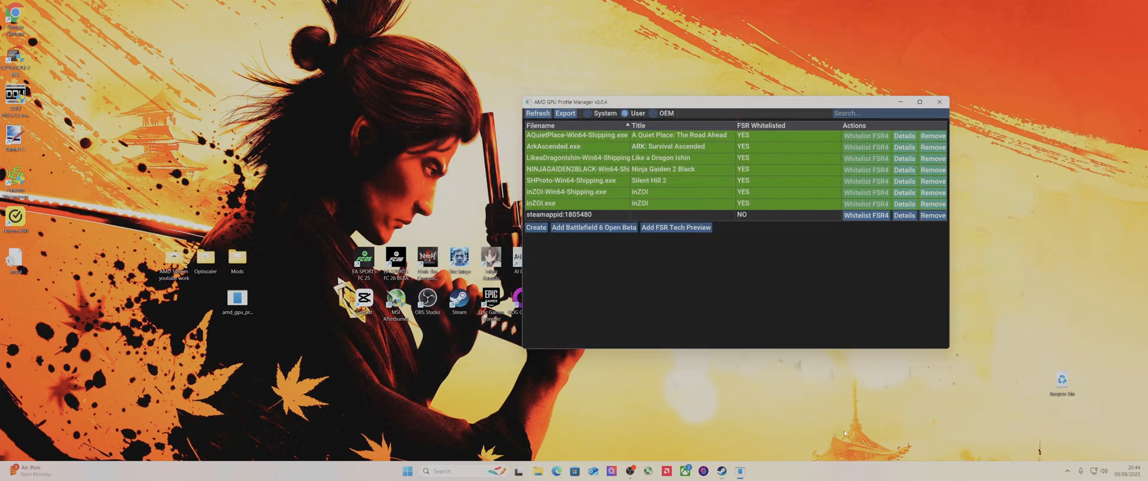
{"action": "left_click_drag", "start_coordinate": [780, 105], "coordinate": [520, 78]}
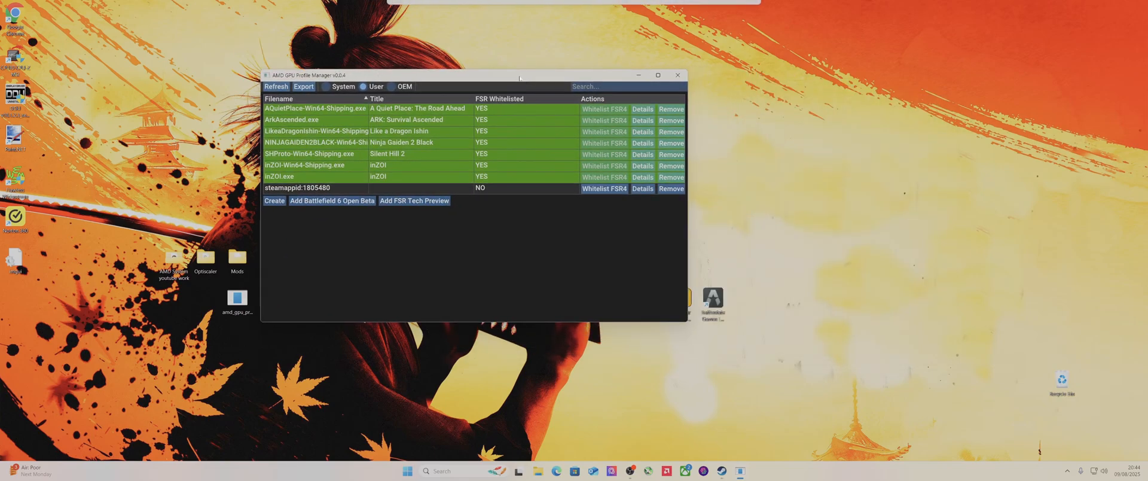
- Review Like a Dragon: Ishin!'s DLL details in DLSS Swapper, then close it
{"action": "left_click", "coordinate": [721, 470]}
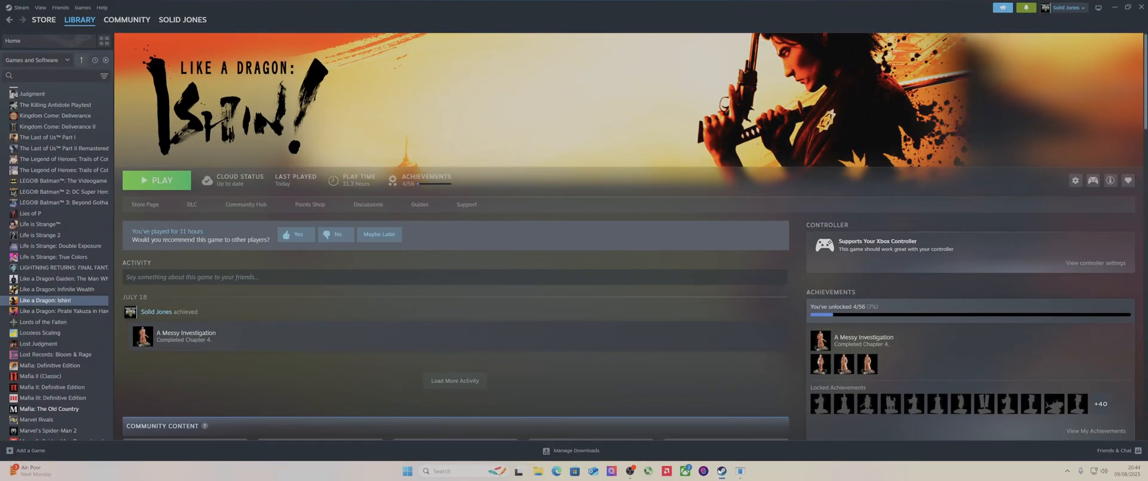
{"action": "left_click", "coordinate": [721, 470]}
{"action": "left_click", "coordinate": [704, 470]}
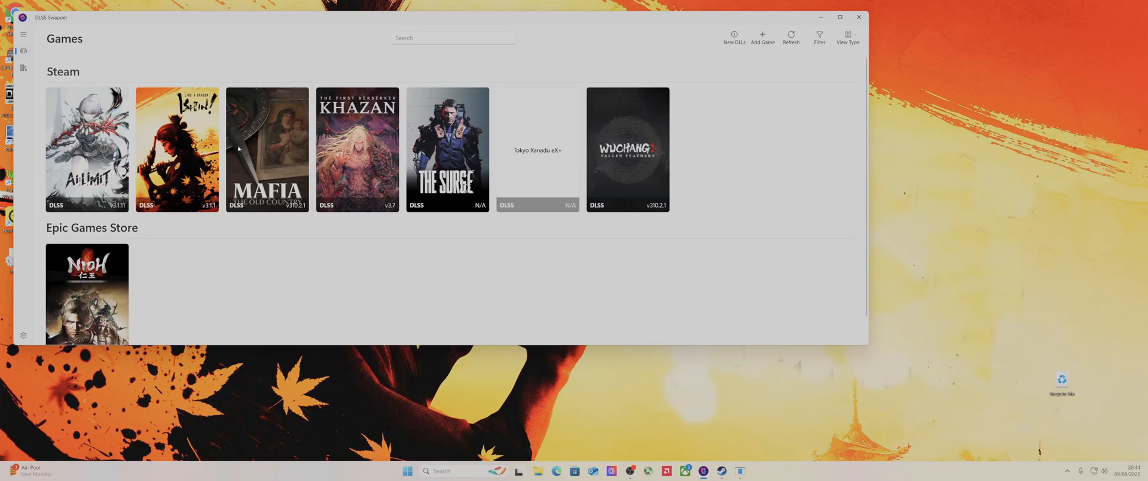
{"action": "left_click", "coordinate": [204, 188]}
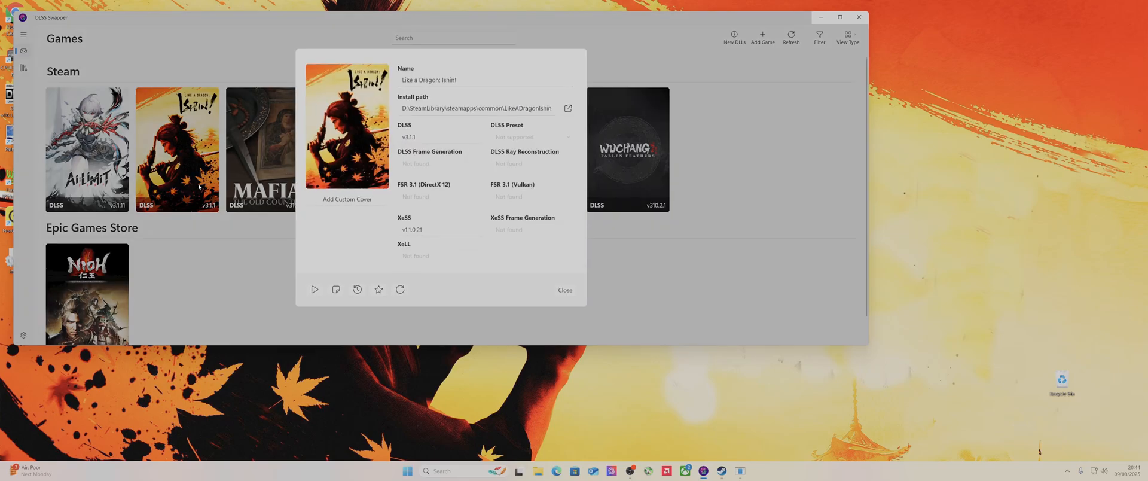
{"action": "left_click", "coordinate": [566, 291]}
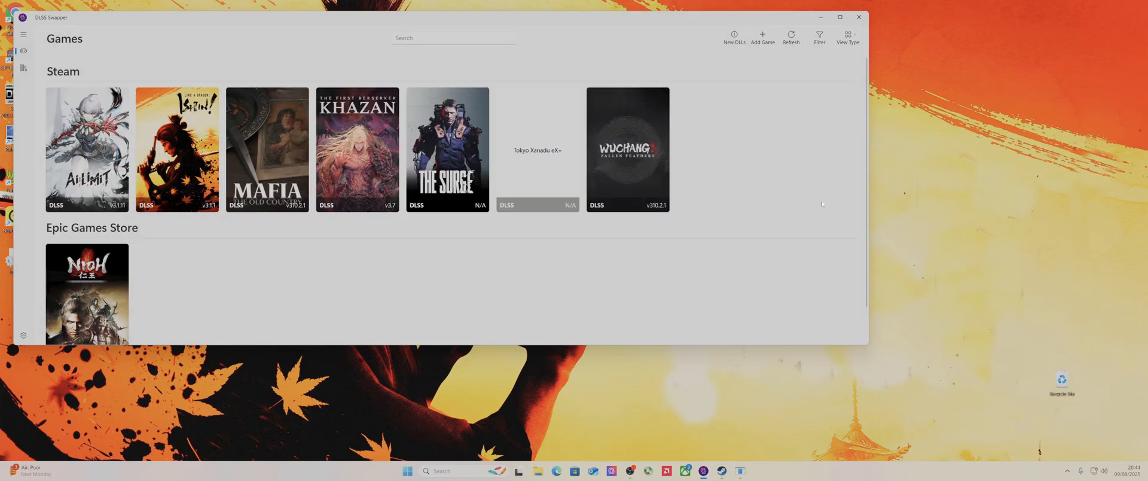
{"action": "left_click", "coordinate": [858, 17]}
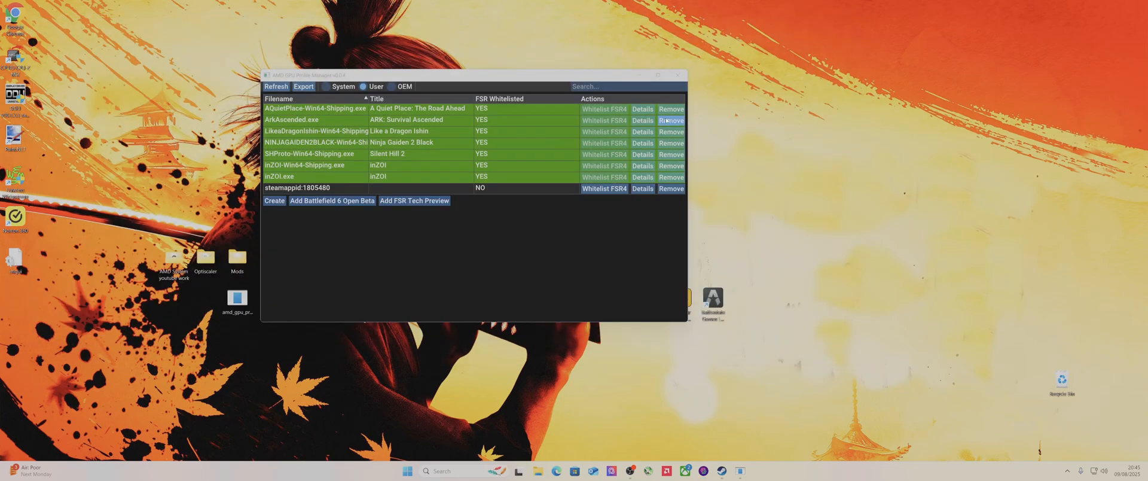
- Move the profile manager aside and launch Like a Dragon: Ishin! from its shortcut
{"action": "mouse_move", "coordinate": [587, 80]}
{"action": "left_mouse_down"}
{"action": "mouse_move", "coordinate": [1075, 124]}
{"action": "mouse_move", "coordinate": [1002, 118]}
{"action": "left_mouse_up"}
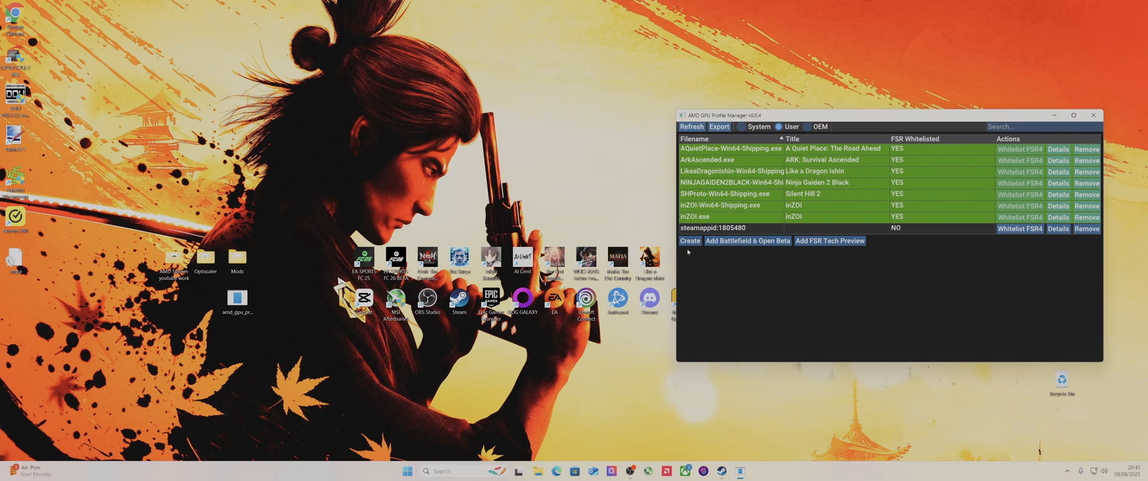
{"action": "double_click", "coordinate": [649, 261]}
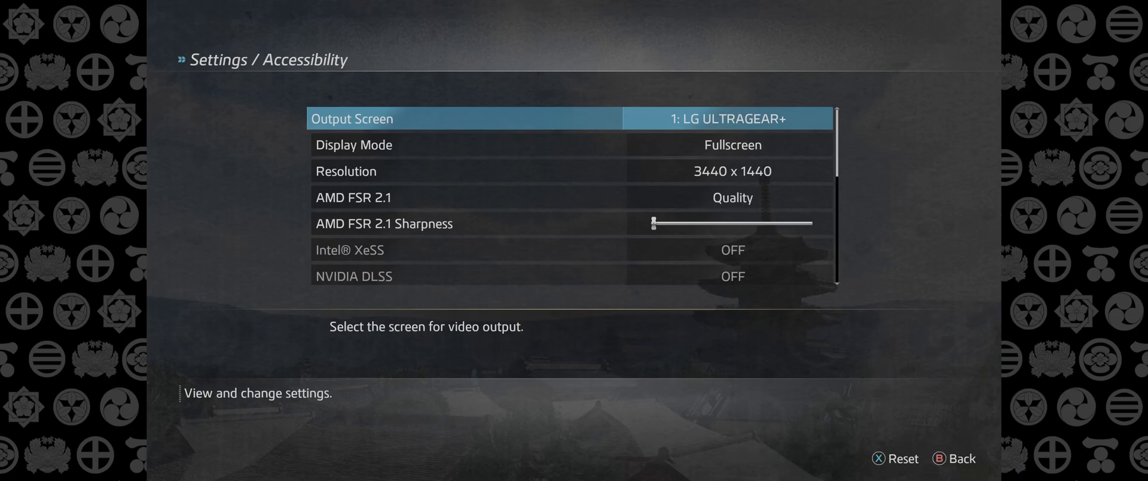
{"action": "key", "text": "Down"}
{"action": "key", "text": "Down"}
{"action": "key", "text": "Down"}
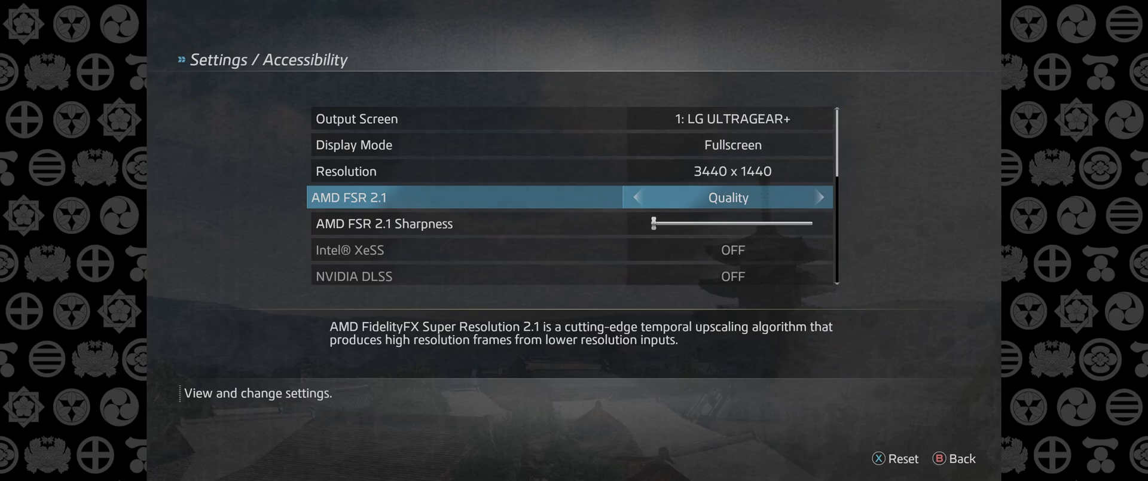
- Turn AMD FSR 2.1 off in the graphics settings so DLSS is used, peeking at the OptiScaler overlay
{"action": "key", "text": "Left"}
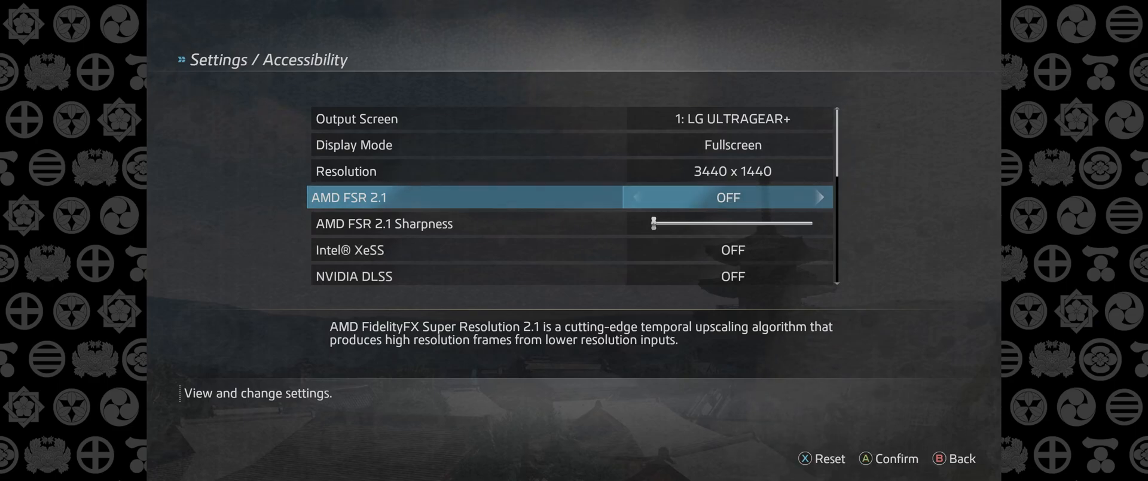
{"action": "key", "text": "Insert"}
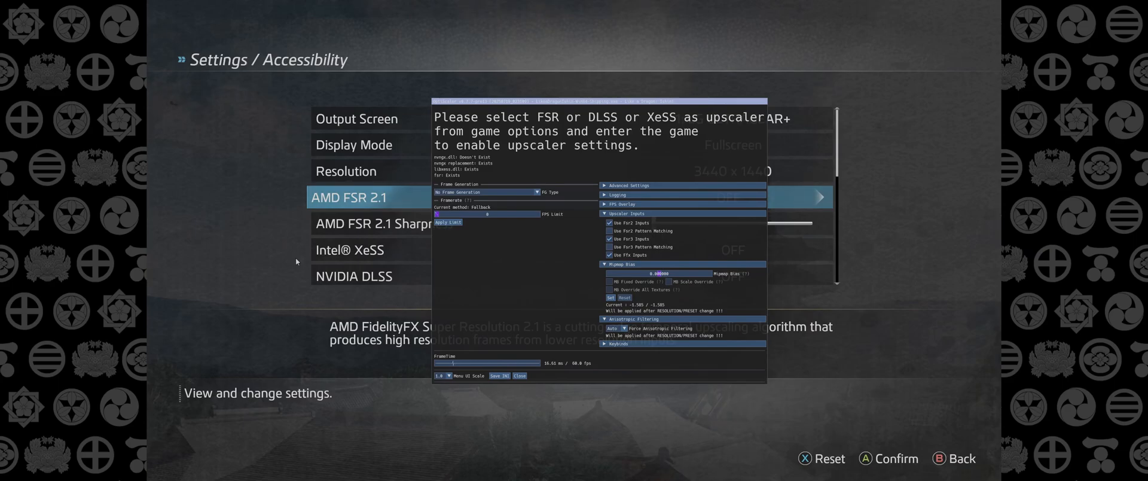
{"action": "key", "text": "Insert"}
{"action": "key", "text": "Down"}
{"action": "key", "text": "Down"}
{"action": "key", "text": "Down"}
{"action": "key", "text": "Up"}
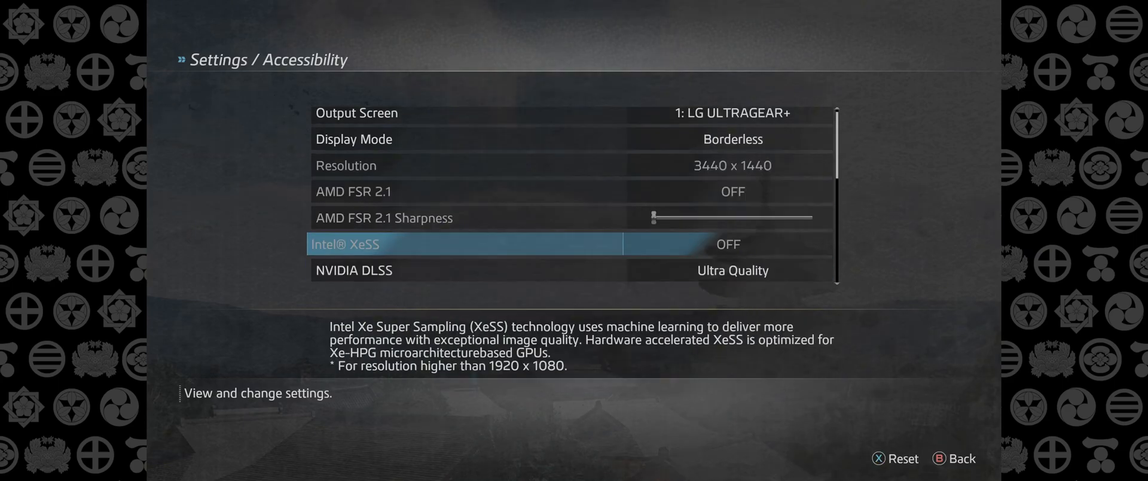
{"action": "key", "text": "Up"}
- Choose FSR 3.X as the upscaler in the OptiScaler overlay
{"action": "key", "text": "Insert"}
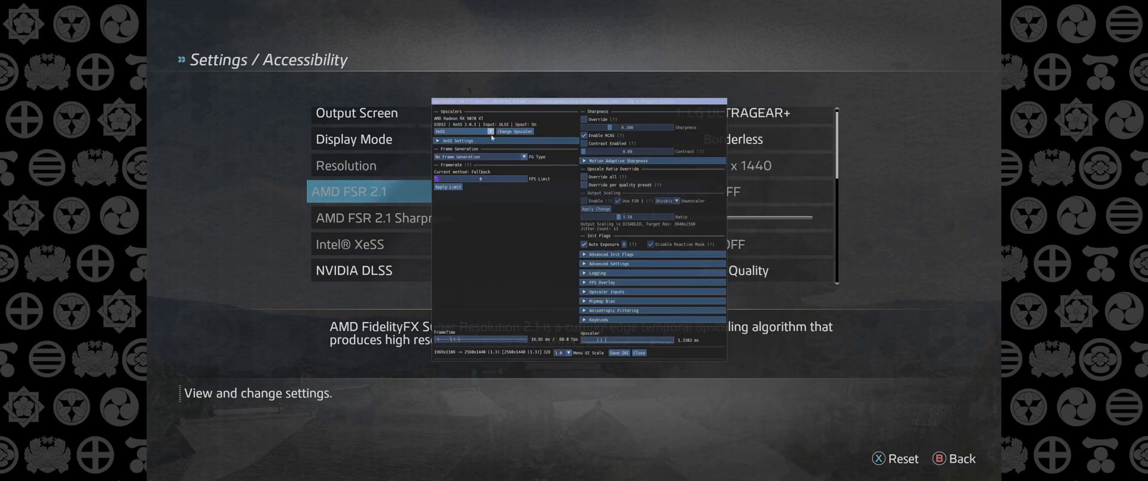
{"action": "left_click", "coordinate": [475, 131]}
{"action": "left_click", "coordinate": [473, 159]}
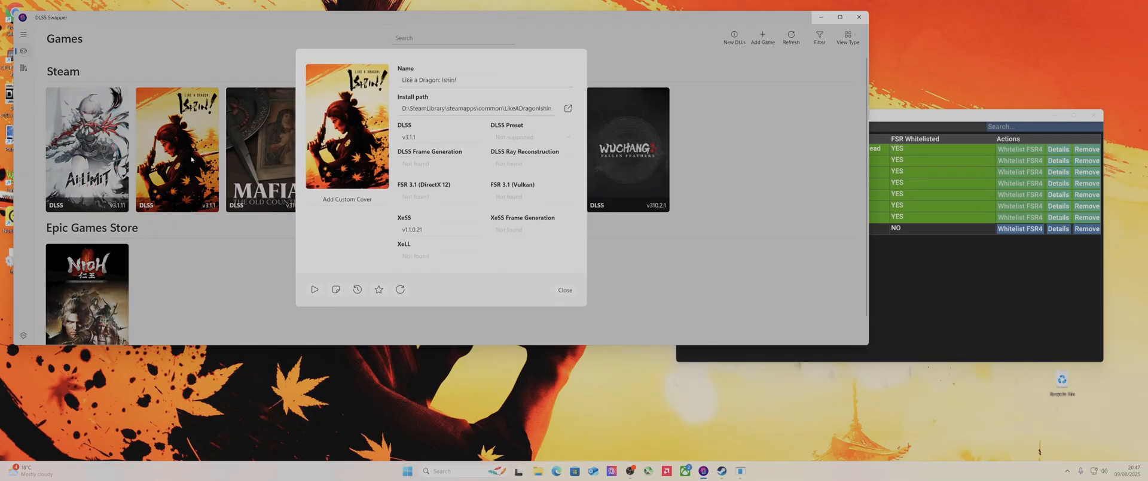
- Recheck Ishin's details in DLSS Swapper after reloading the list (FSR 3.1 v3.1.4), then close it
{"action": "left_click", "coordinate": [566, 288]}
{"action": "left_click", "coordinate": [192, 157]}
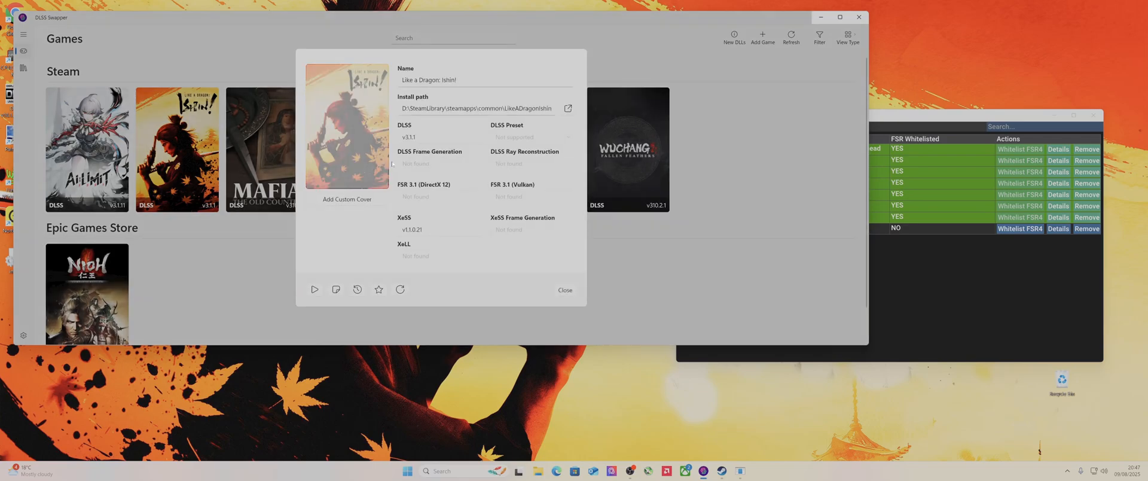
{"action": "left_click", "coordinate": [565, 290]}
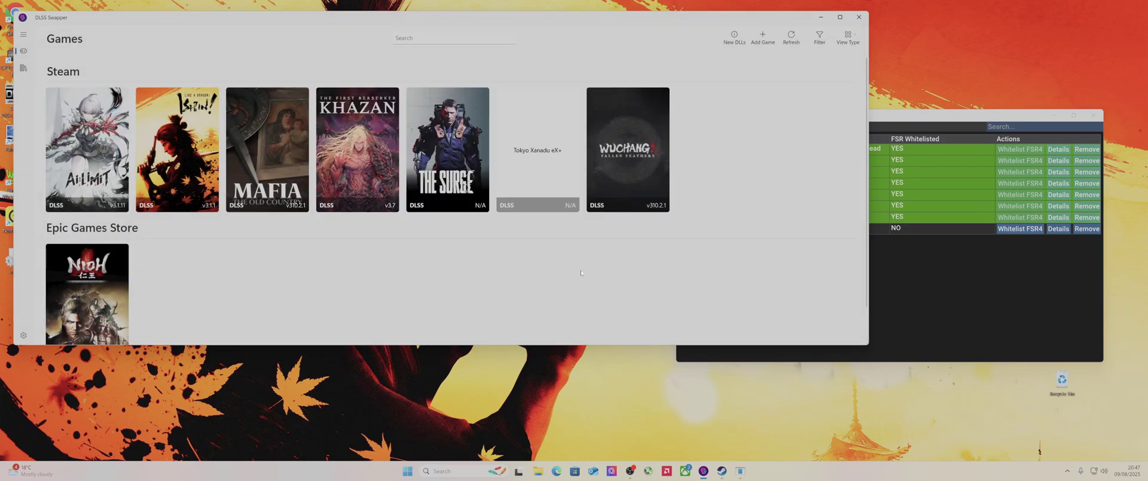
{"action": "left_click", "coordinate": [789, 33]}
{"action": "left_click", "coordinate": [195, 180]}
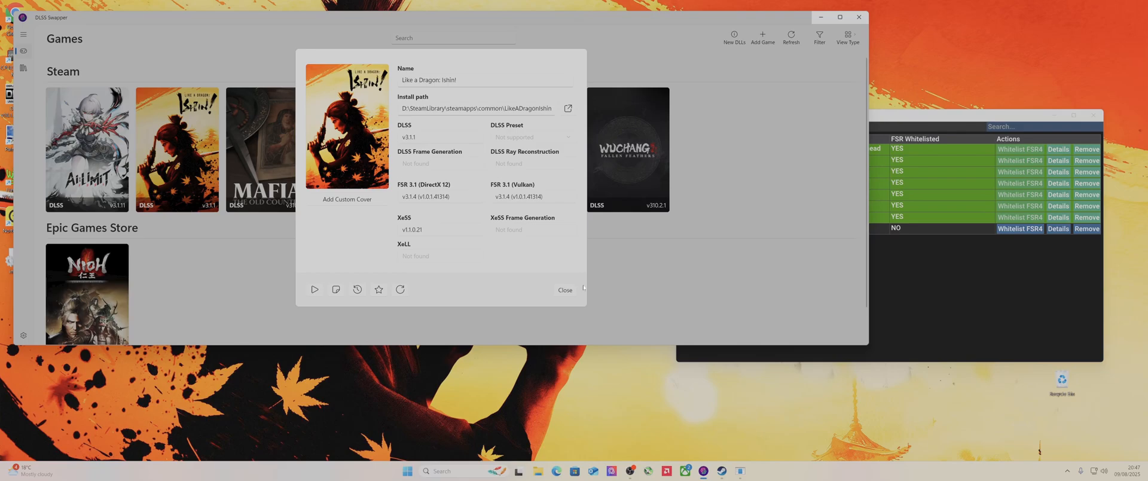
{"action": "left_click", "coordinate": [561, 291]}
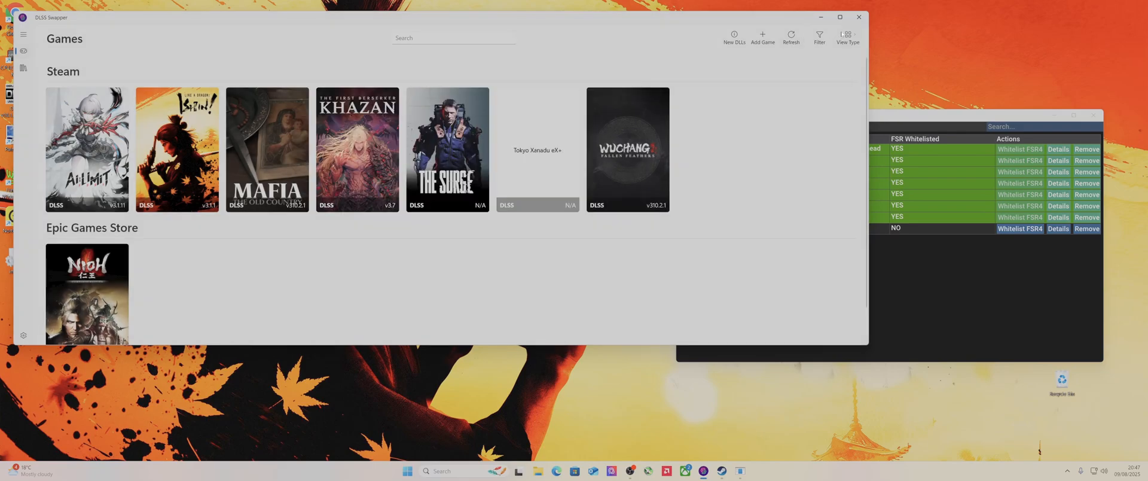
{"action": "left_click", "coordinate": [850, 18]}
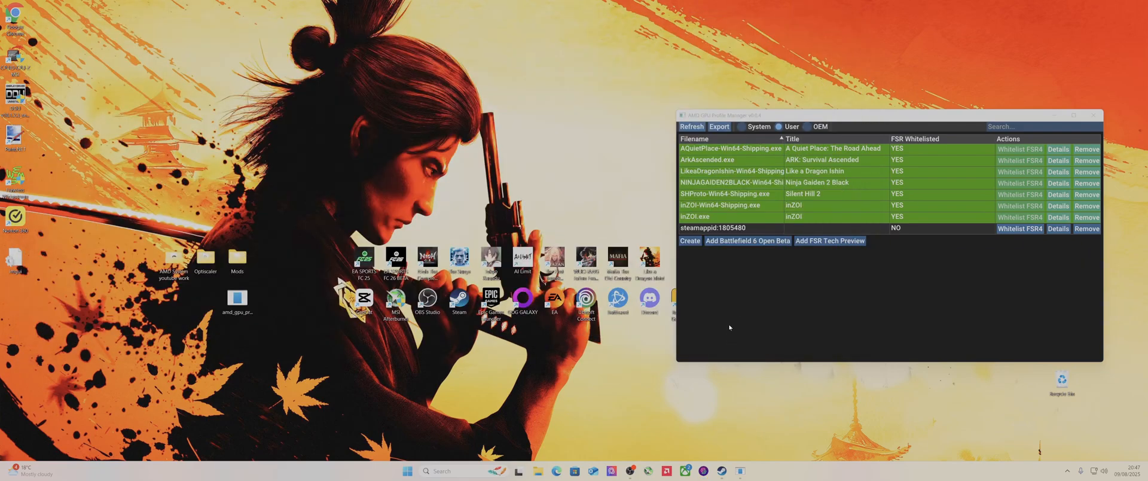
- Launch Like a Dragon: Ishin! from its Adrenalin game page
{"action": "left_click", "coordinate": [667, 470]}
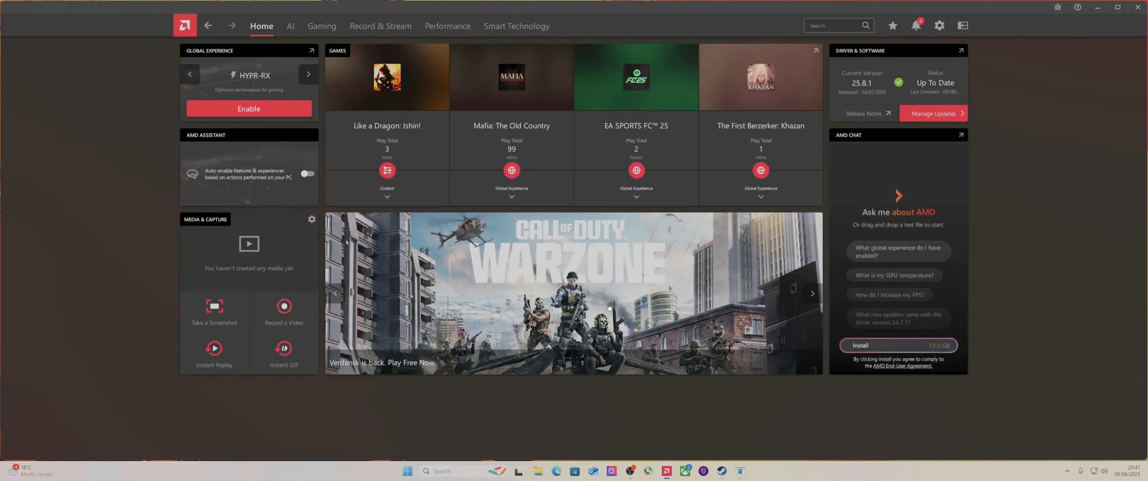
{"action": "left_click", "coordinate": [368, 127]}
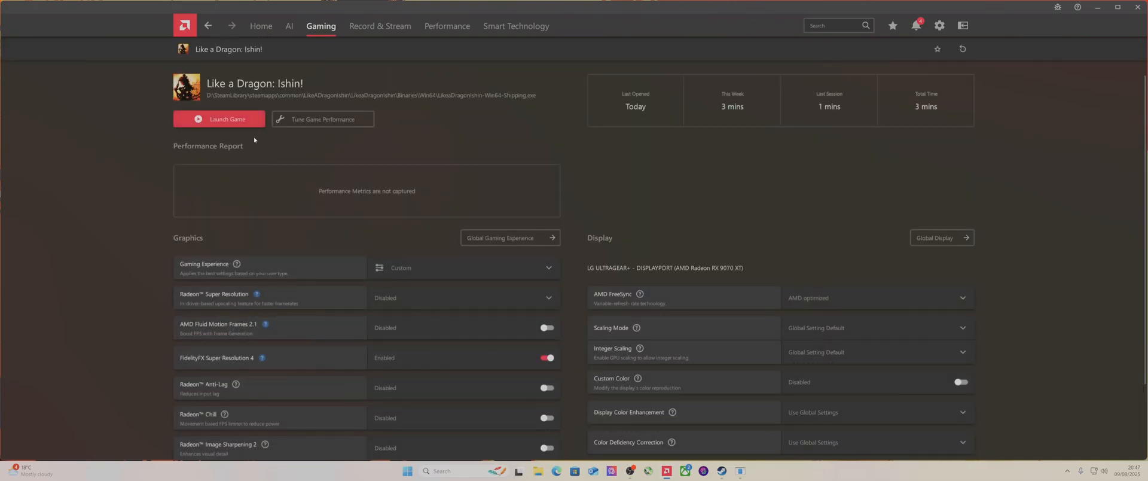
{"action": "left_click", "coordinate": [234, 122]}
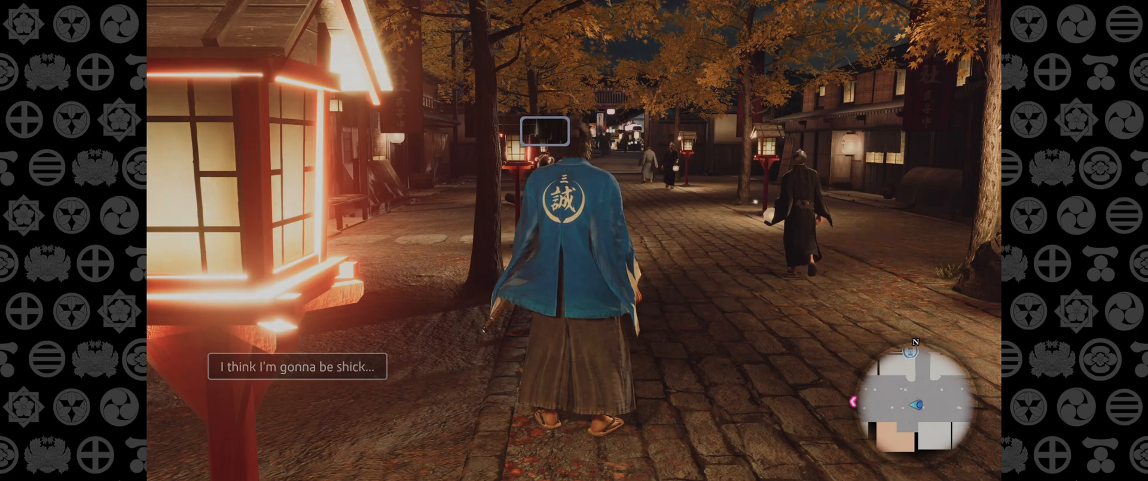
- View the Adrenalin overlay with Alt+R to confirm FSR 4 is active, then dismiss it
{"action": "key", "text": "alt+r"}
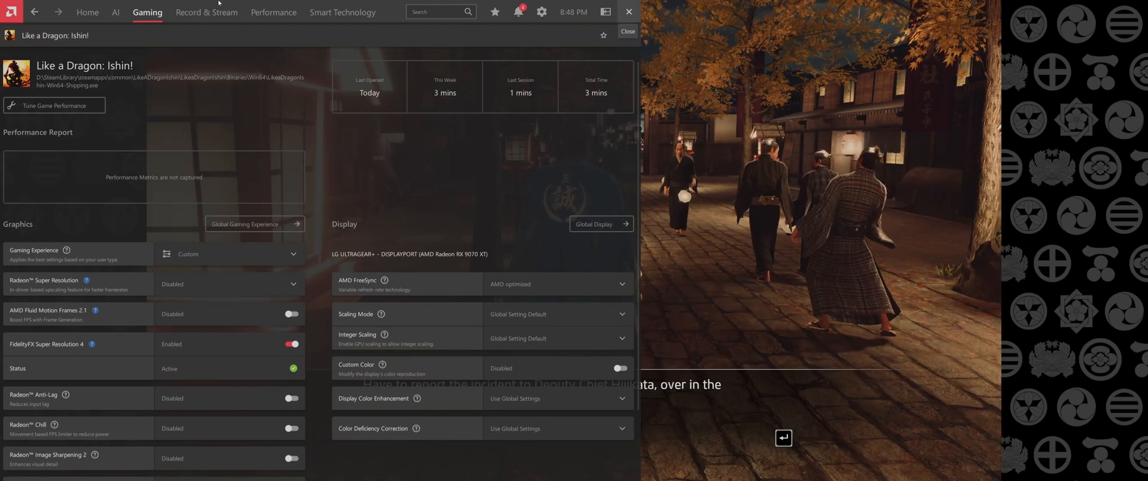
{"action": "key", "text": "alt+r"}
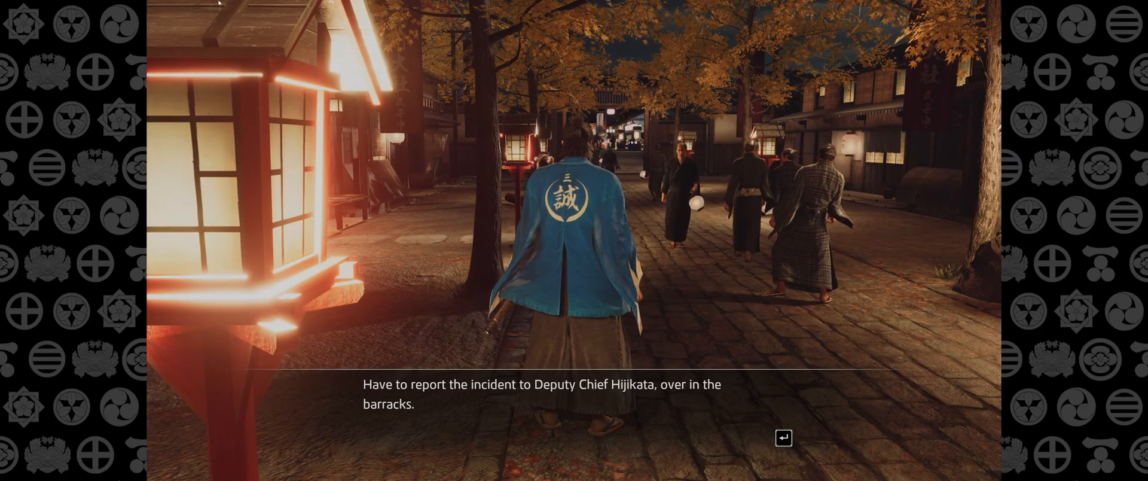
{"action": "key", "text": "Return"}
- Exit the game to desktop via Save / Settings > Exit Game, confirming Yes twice
{"action": "key", "text": "Escape"}
{"action": "key", "text": "Up"}
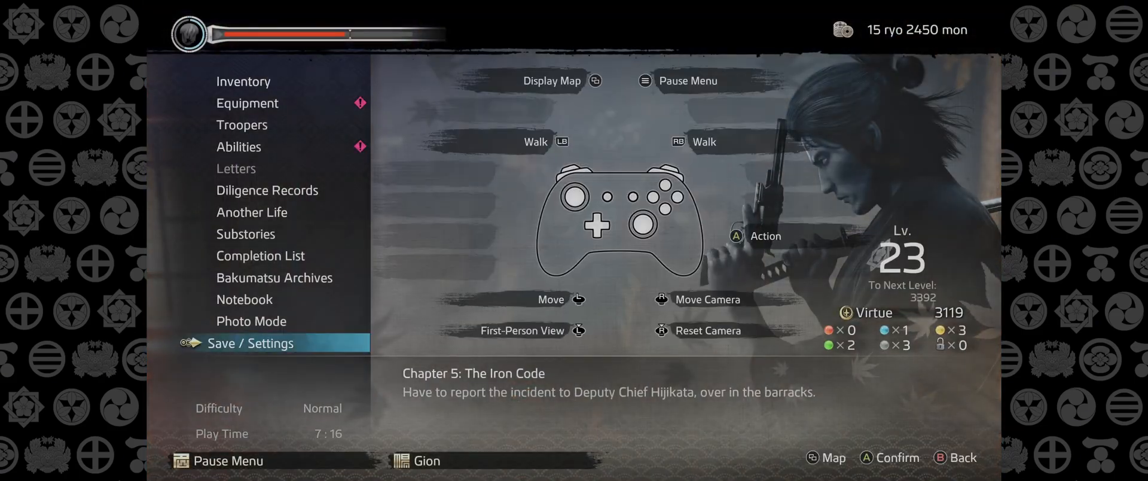
{"action": "key", "text": "Return"}
{"action": "key", "text": "Up"}
{"action": "key", "text": "Return"}
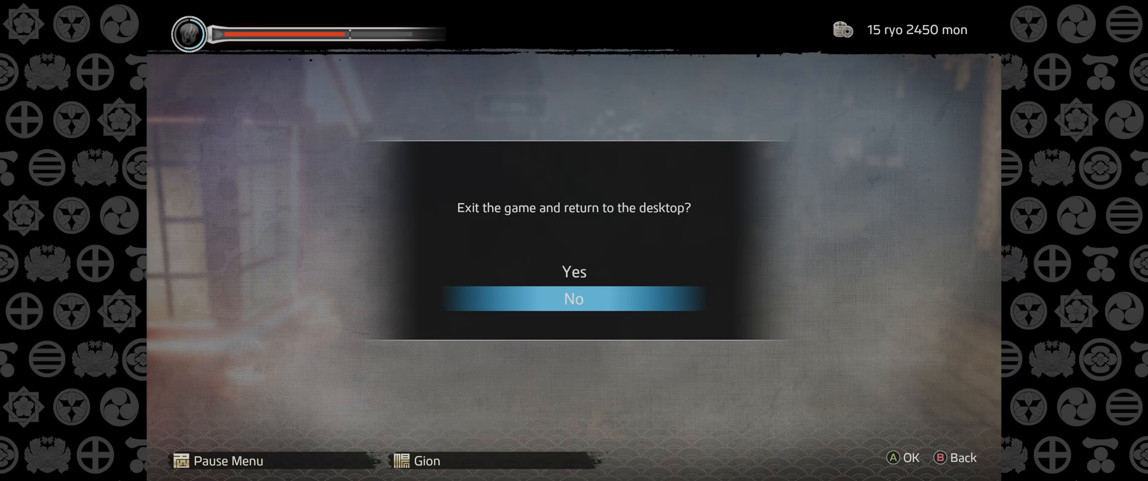
{"action": "key", "text": "Up"}
{"action": "key", "text": "Return"}
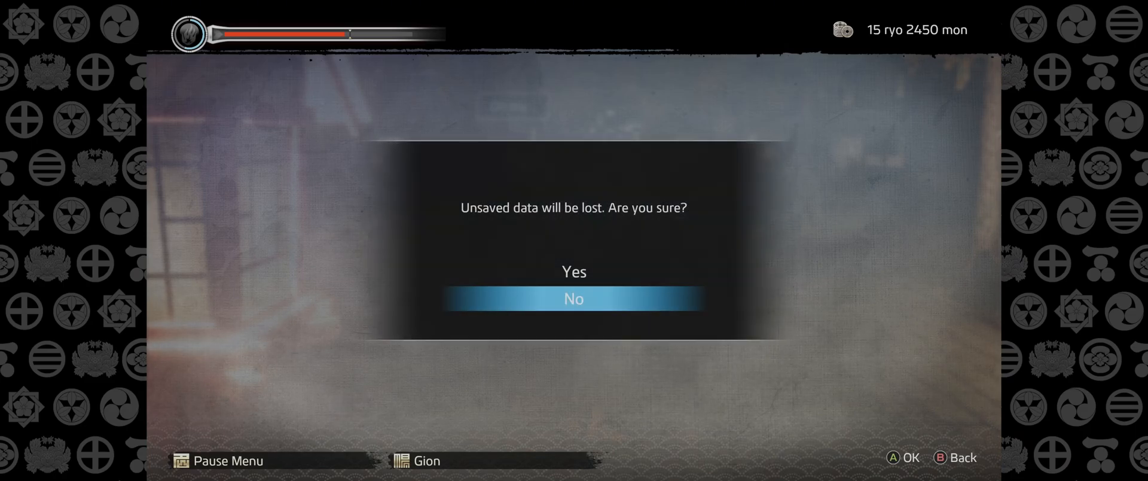
{"action": "key", "text": "Up"}
{"action": "key", "text": "Return"}
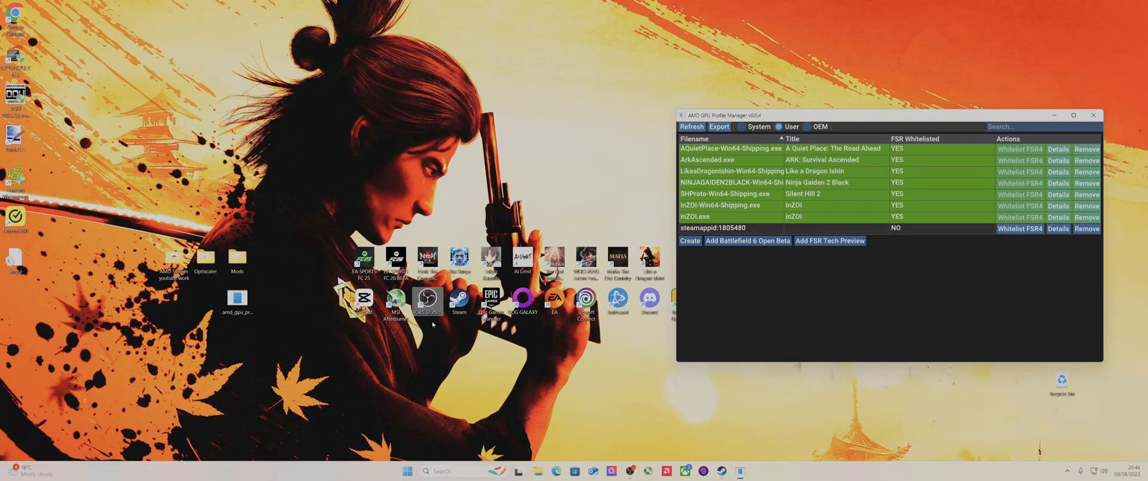
{"action": "key", "text": "alt+r"}
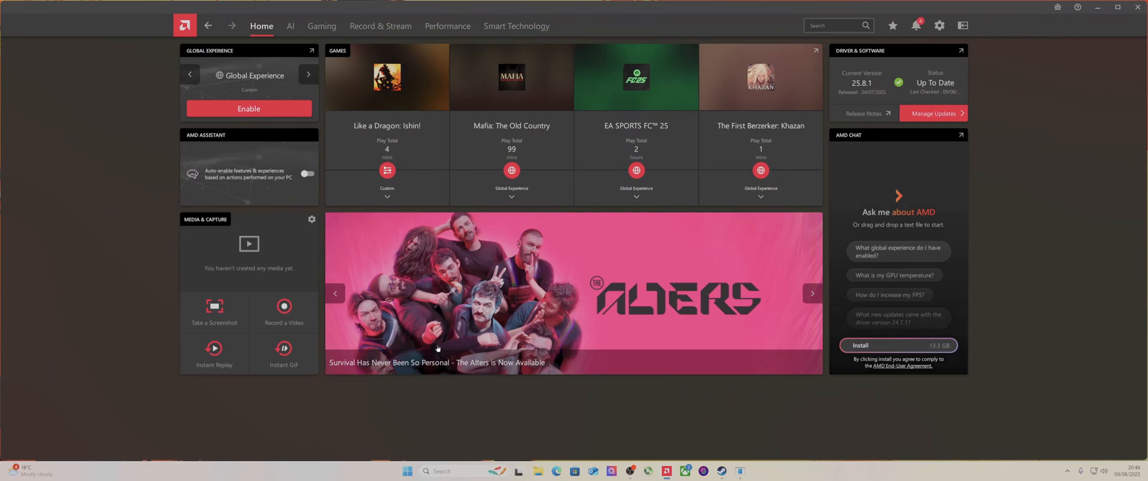
{"action": "left_click", "coordinate": [330, 26]}
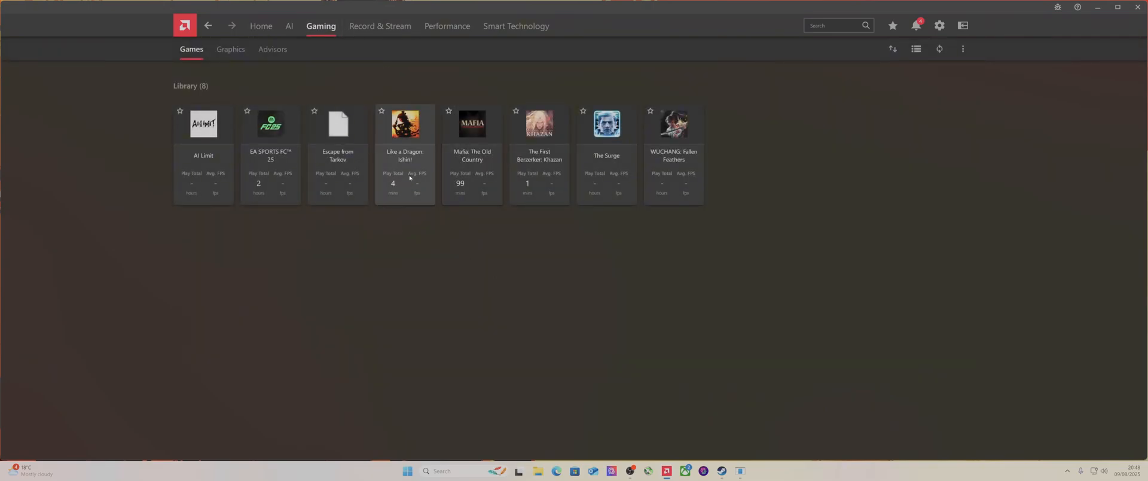
{"action": "left_click", "coordinate": [408, 175]}
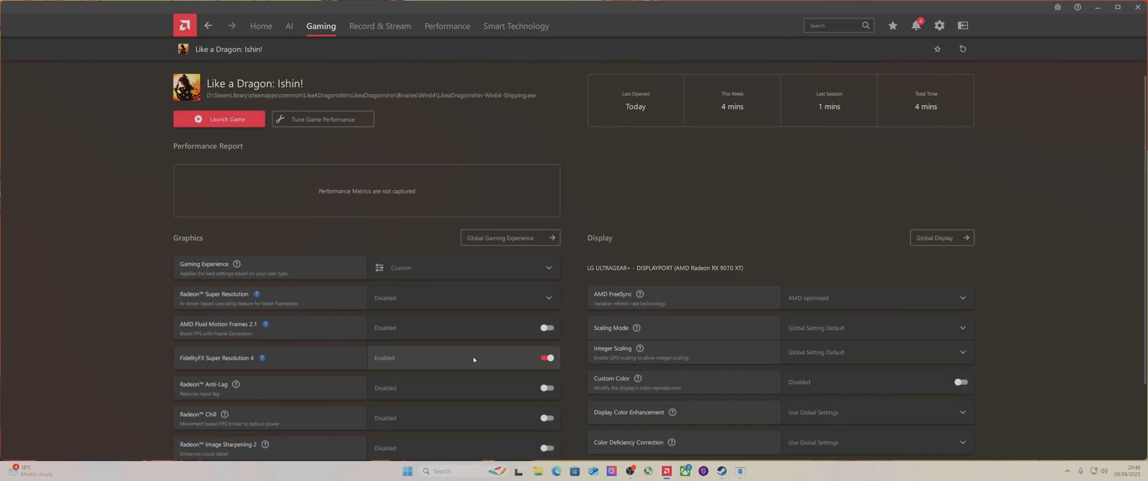
{"action": "scroll", "coordinate": [617, 186], "scroll_direction": "down", "scroll_amount": 2}
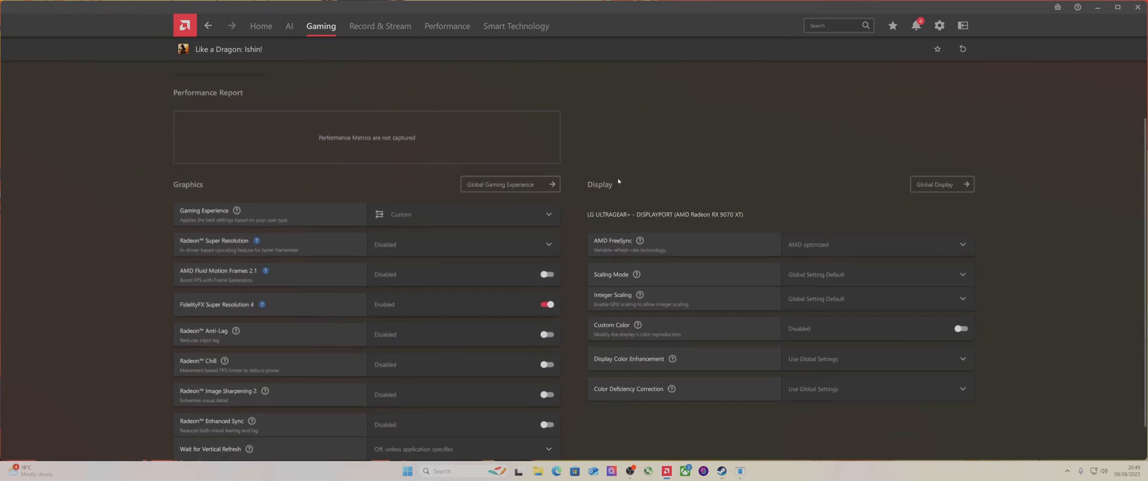
{"action": "scroll", "coordinate": [592, 233], "scroll_direction": "down", "scroll_amount": 1}
{"action": "scroll", "coordinate": [573, 279], "scroll_direction": "up", "scroll_amount": 3}
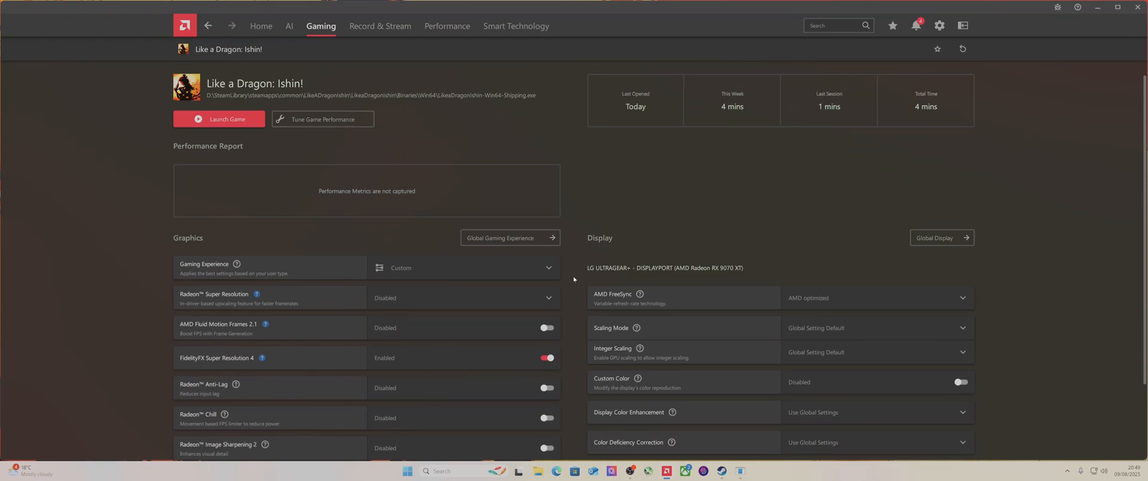
- Whitelist ff7rebirth_.exe for FSR 4 from the System profiles and verify it under User
{"action": "left_click", "coordinate": [1138, 10]}
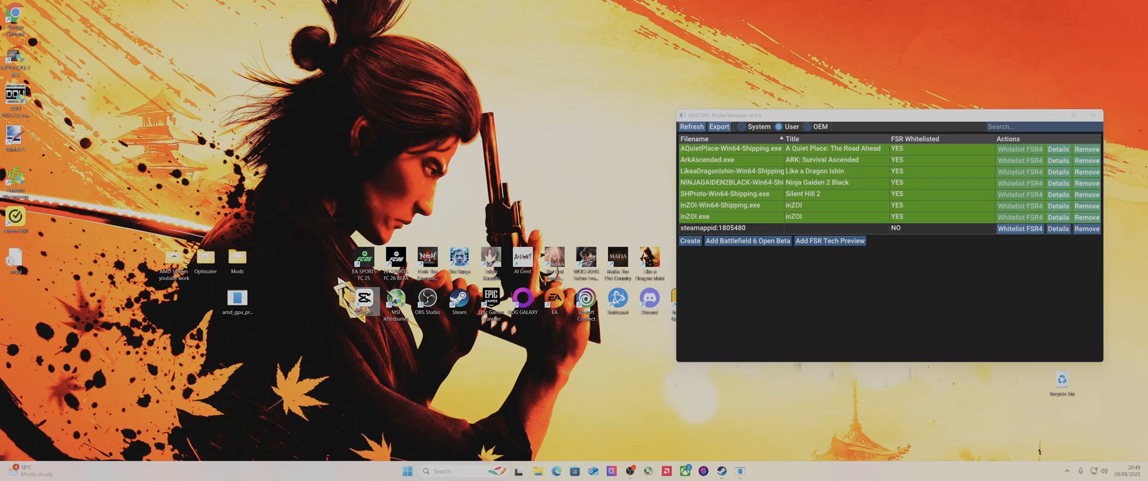
{"action": "left_click", "coordinate": [237, 300]}
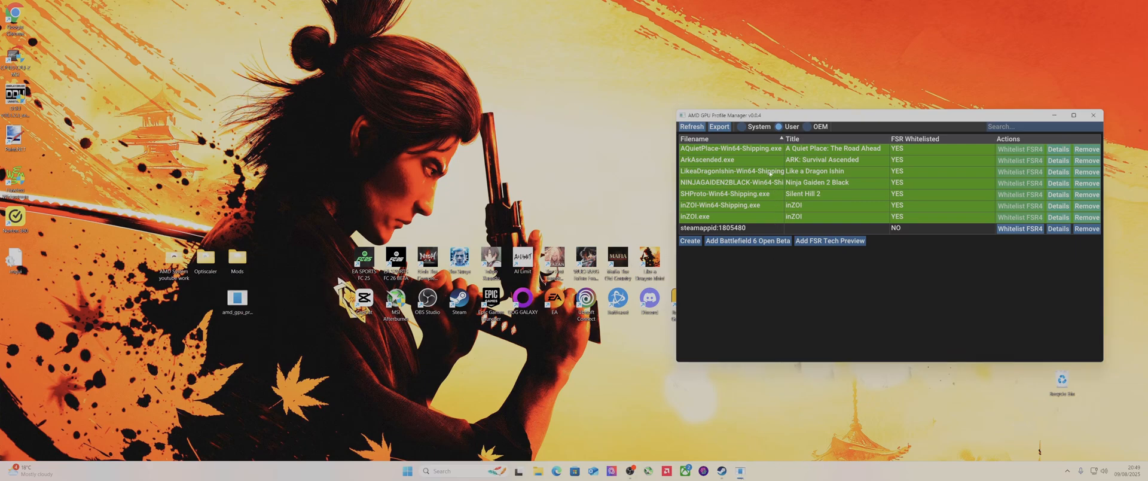
{"action": "left_click", "coordinate": [742, 127]}
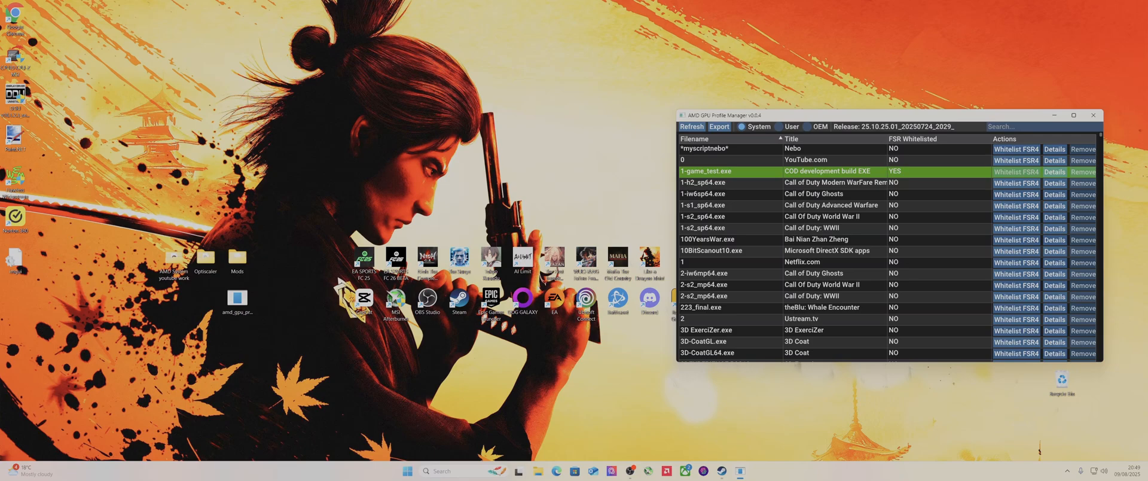
{"action": "type", "text": "rebi"}
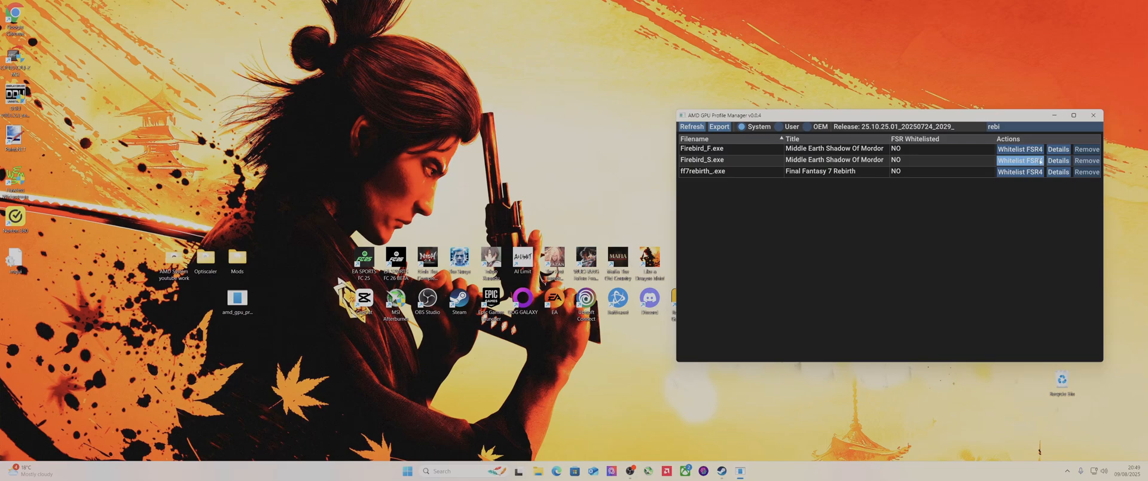
{"action": "left_click", "coordinate": [1012, 172]}
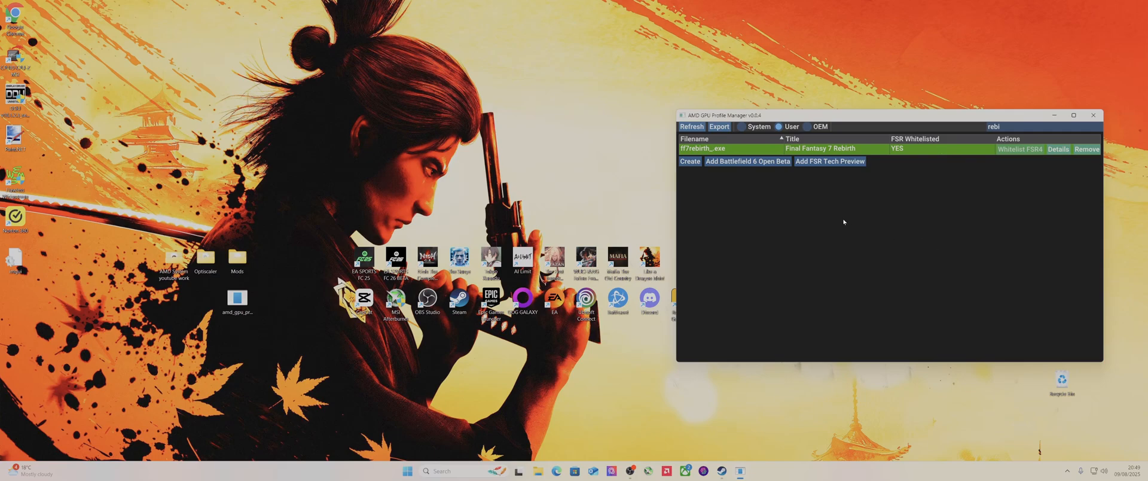
{"action": "left_click", "coordinate": [743, 126]}
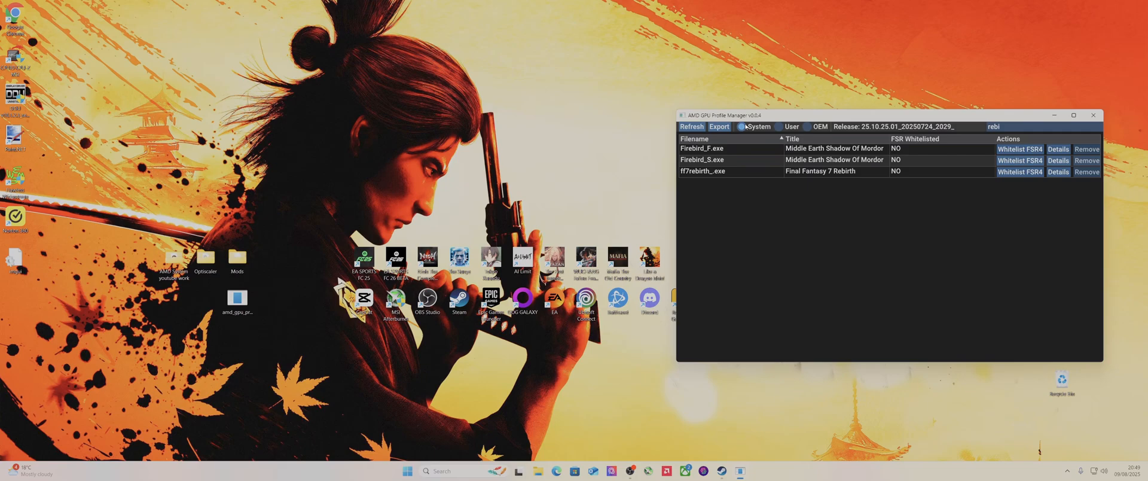
{"action": "left_click", "coordinate": [778, 127]}
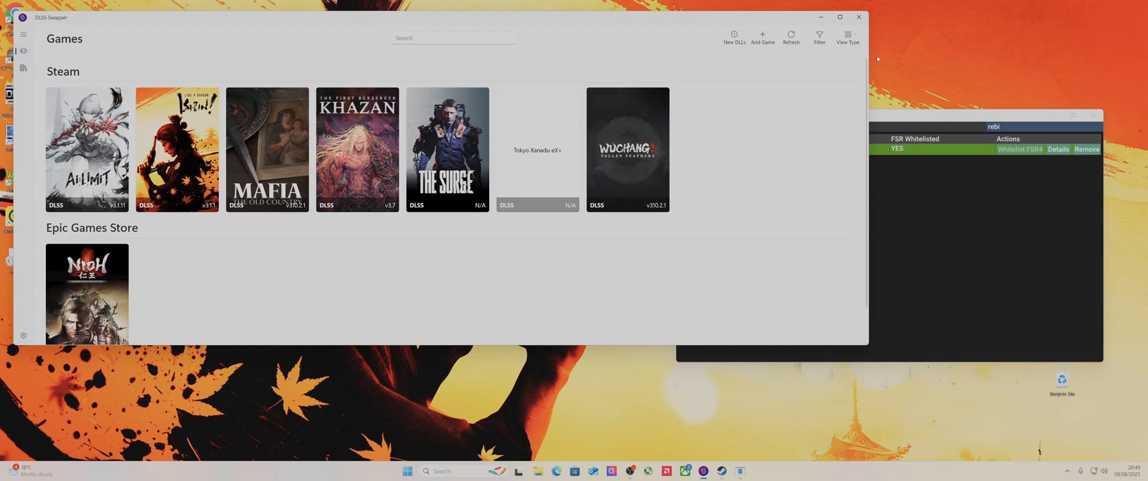
- Close DLSS Swapper, cancel creating a new profile, and close the profile manager
{"action": "left_click", "coordinate": [859, 18]}
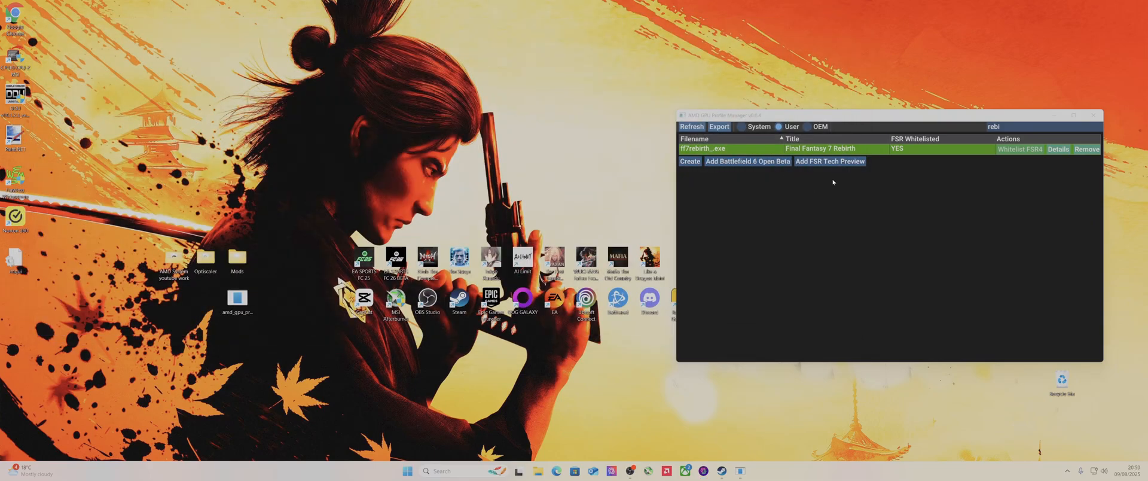
{"action": "left_click", "coordinate": [741, 127]}
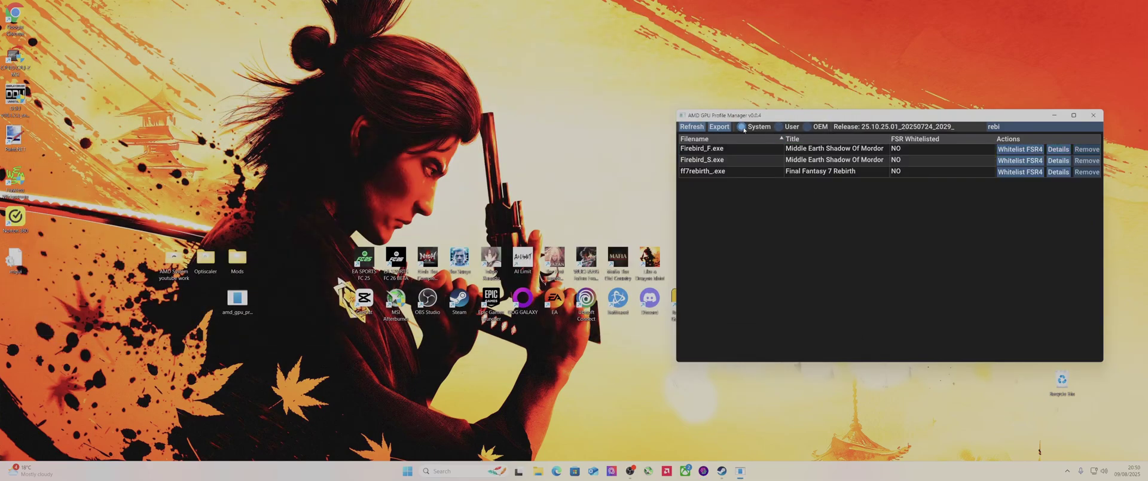
{"action": "left_click", "coordinate": [780, 128]}
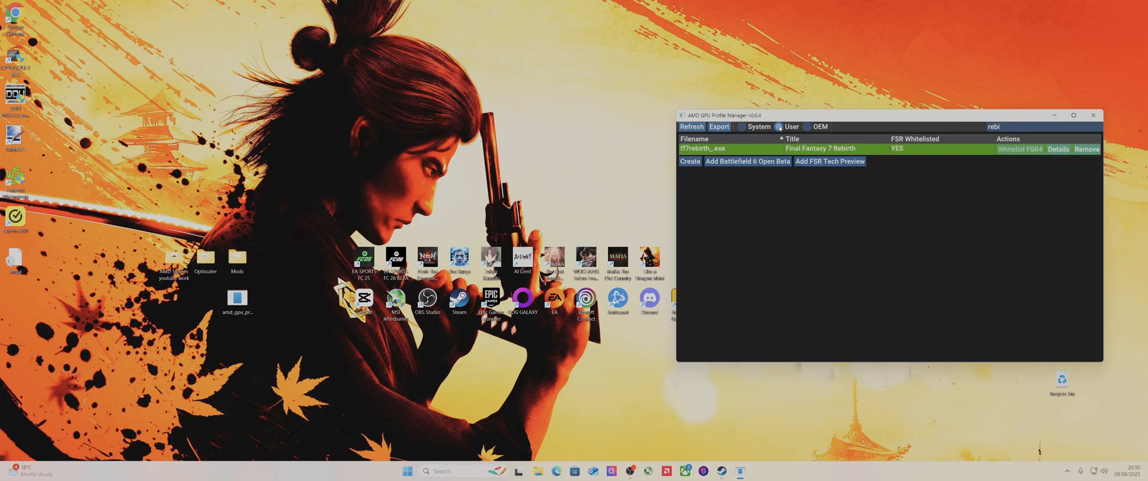
{"action": "left_click", "coordinate": [689, 161]}
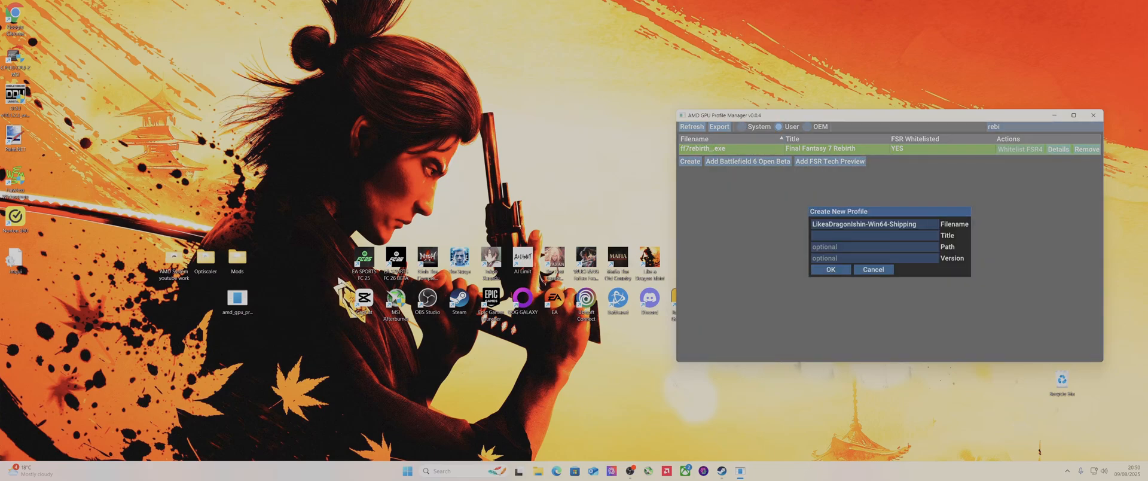
{"action": "left_click", "coordinate": [886, 274]}
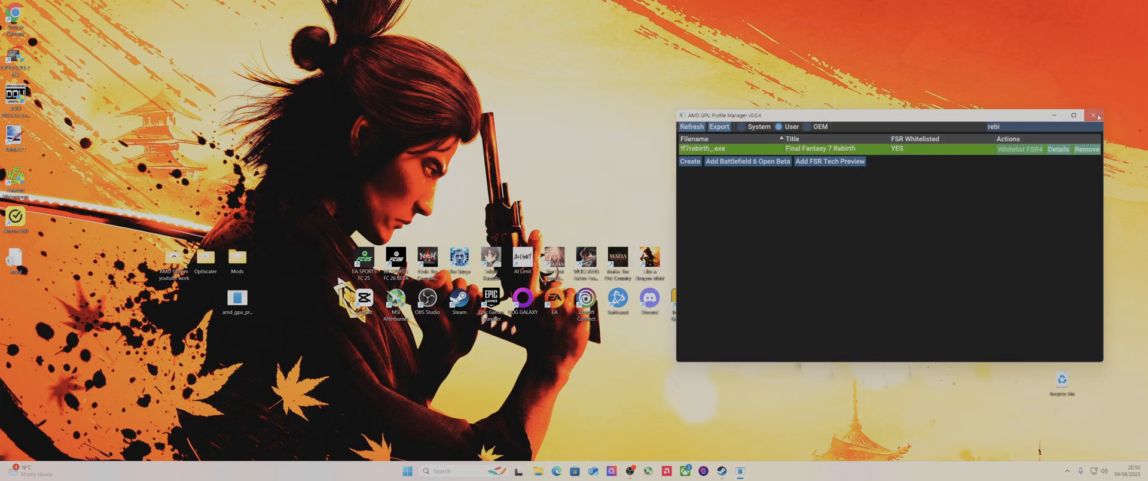
{"action": "left_click", "coordinate": [1093, 115]}
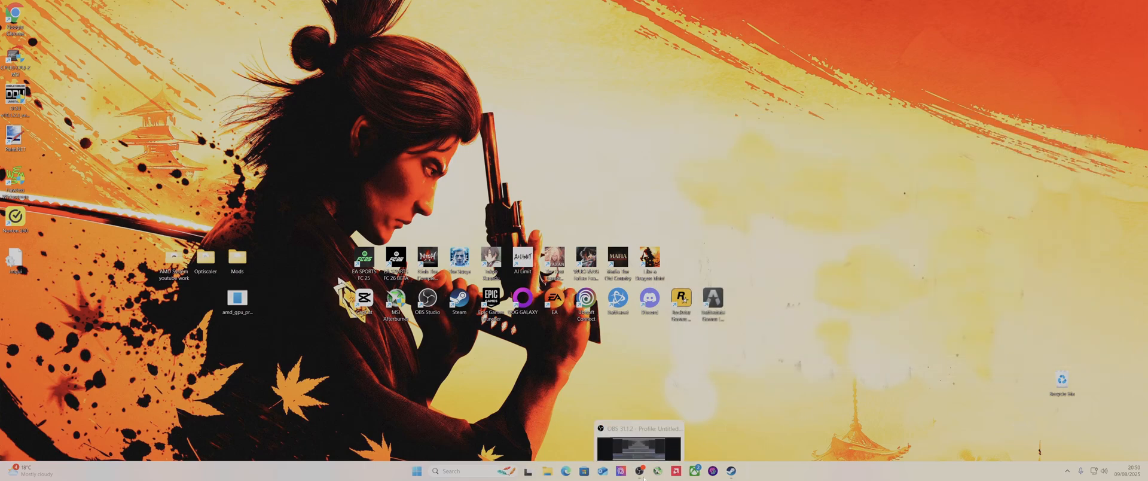